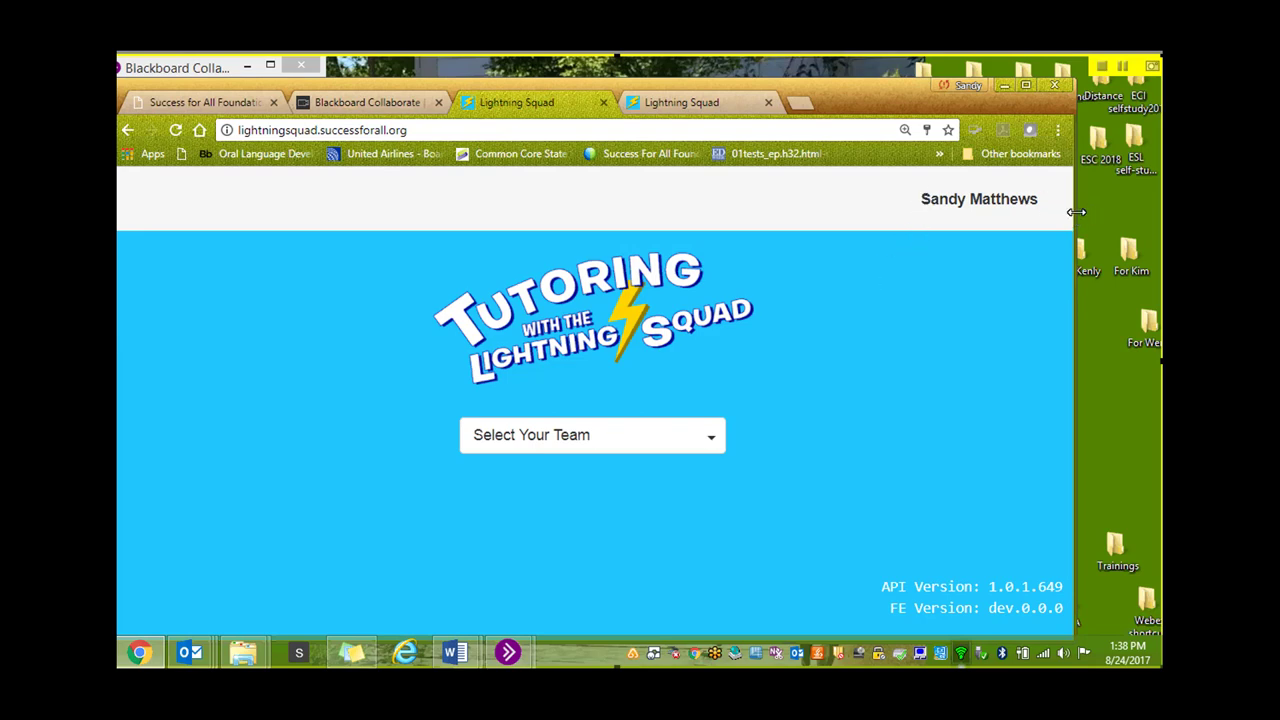
Widen the browser and go to the Administrative pages from the account menu
left_click_drag(1115, 209, 1130, 209)
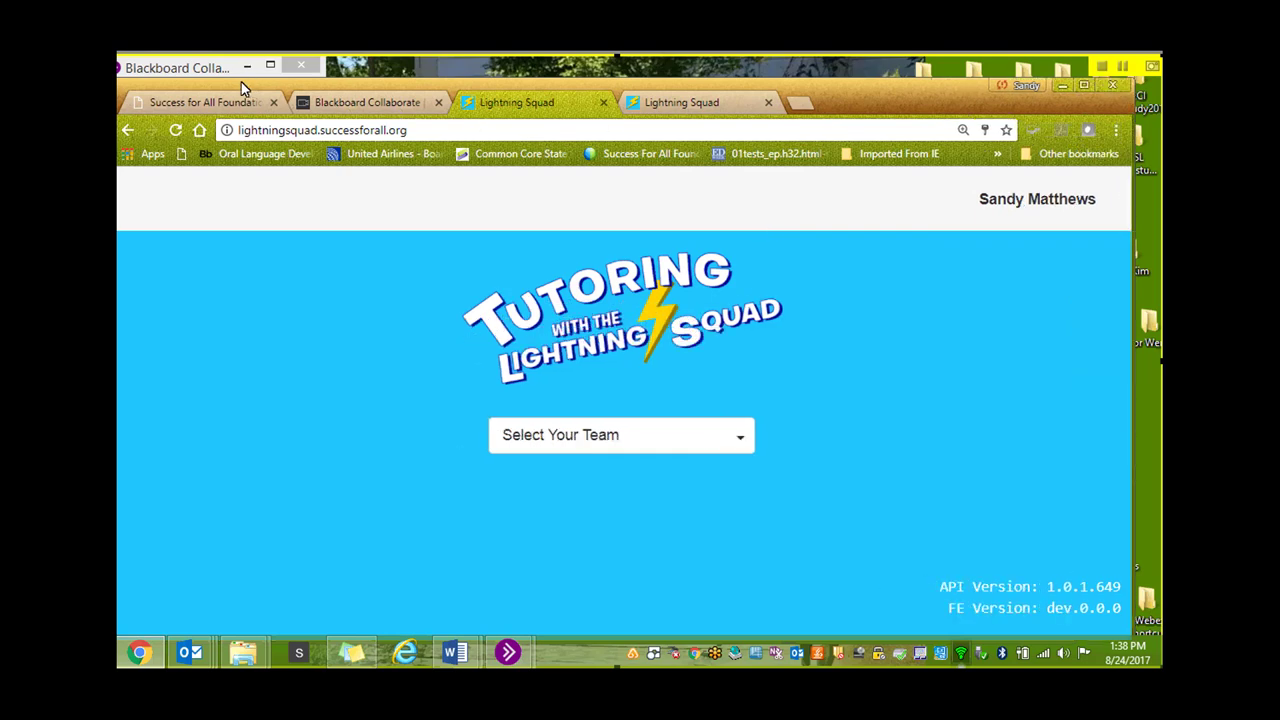
left_click(1022, 204)
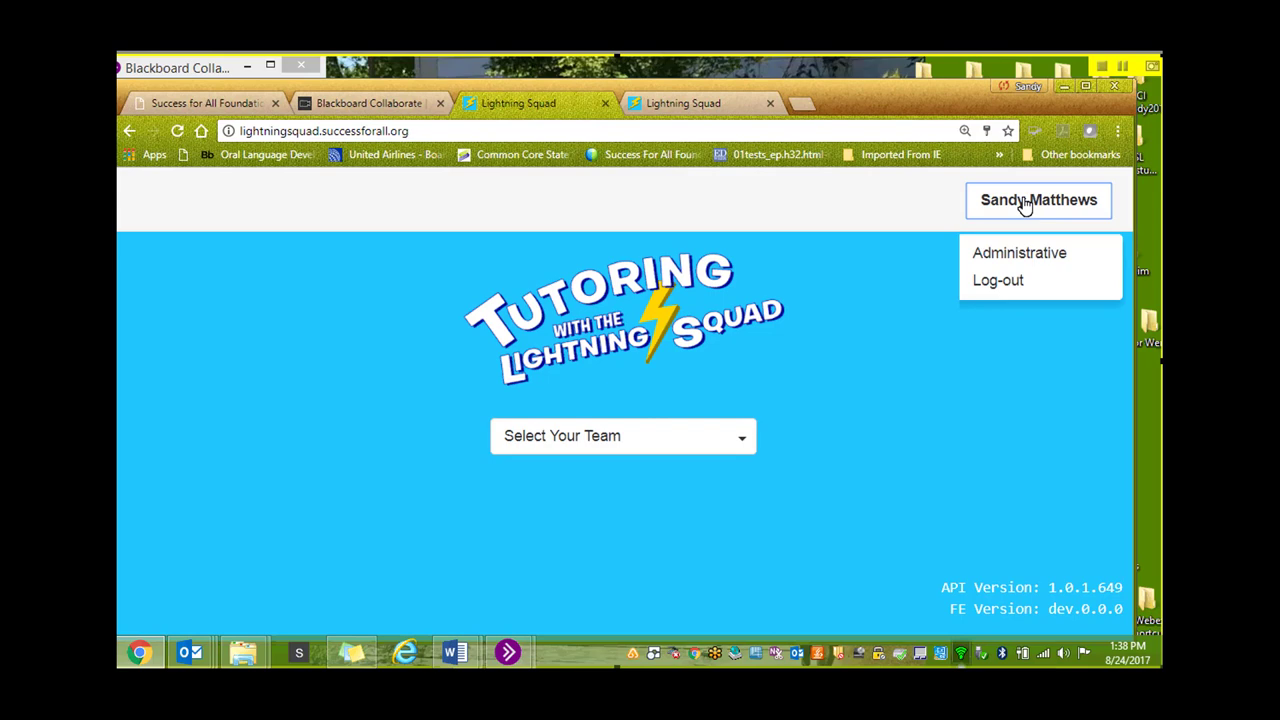
left_click(1020, 254)
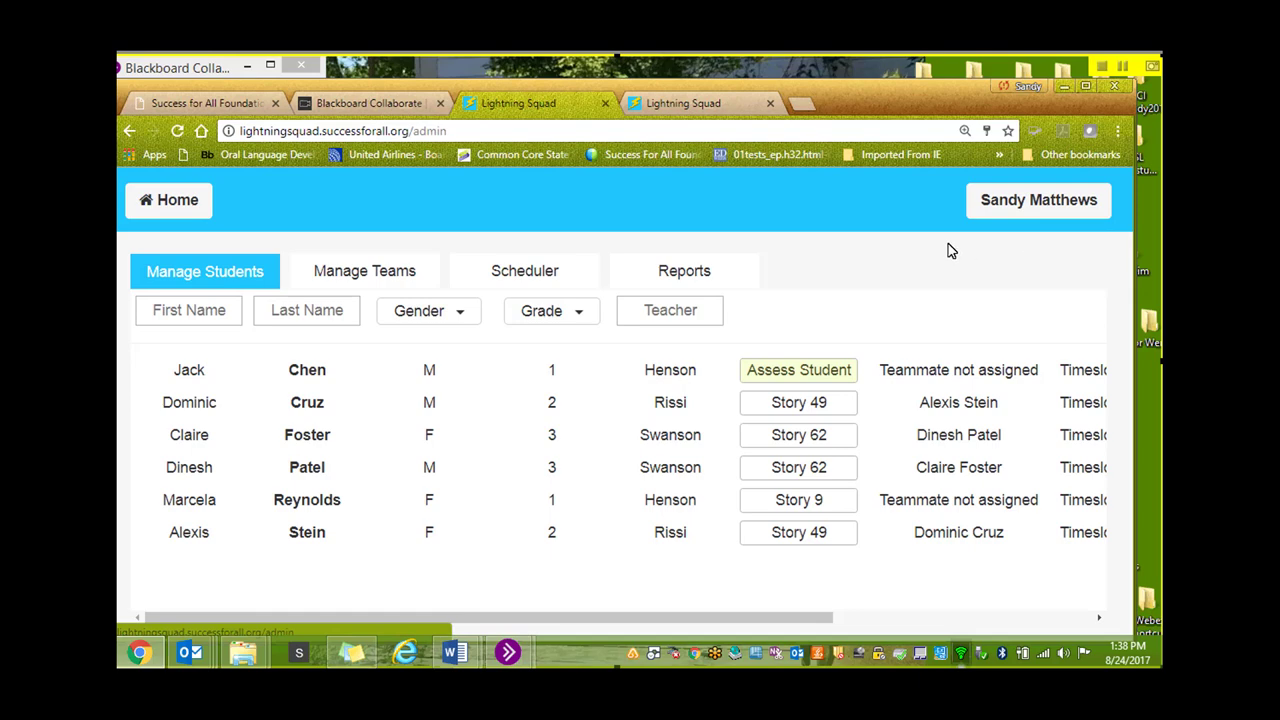
Add a new student with first and last name, gender M, grade 1, and teacher
left_click(209, 314)
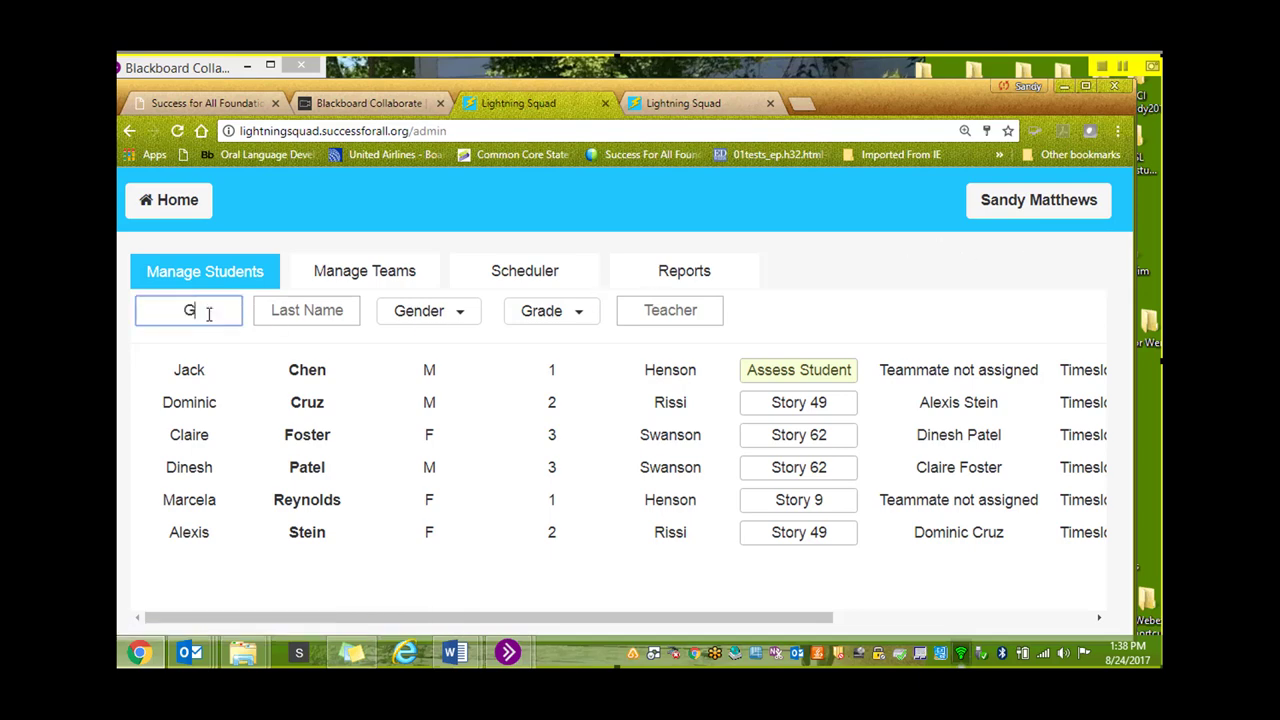
left_click(306, 302)
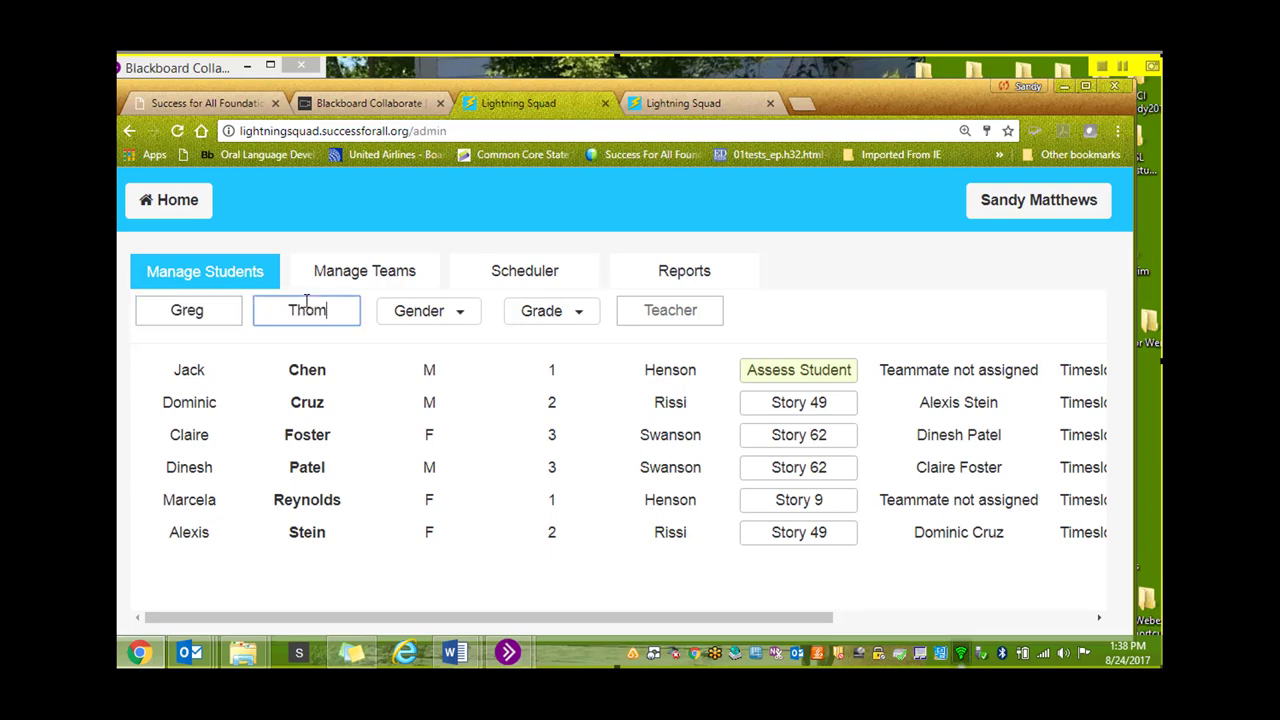
left_click(464, 318)
left_click(434, 352)
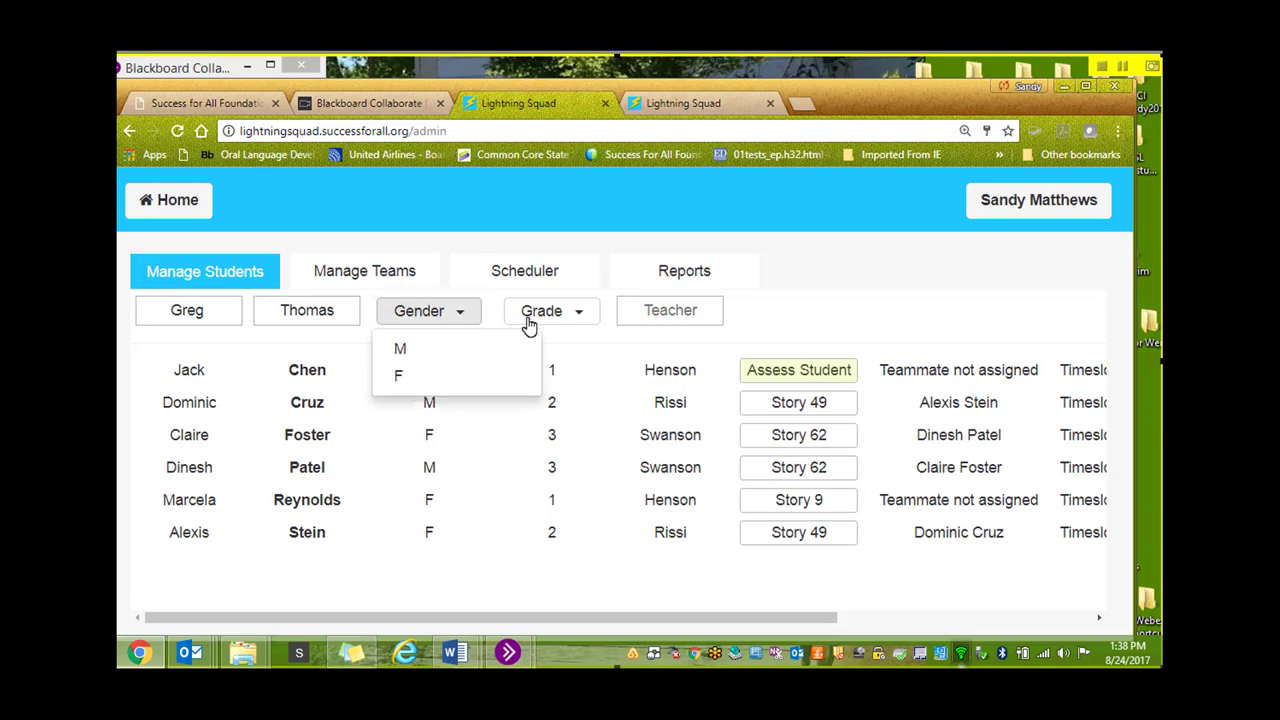
left_click(576, 314)
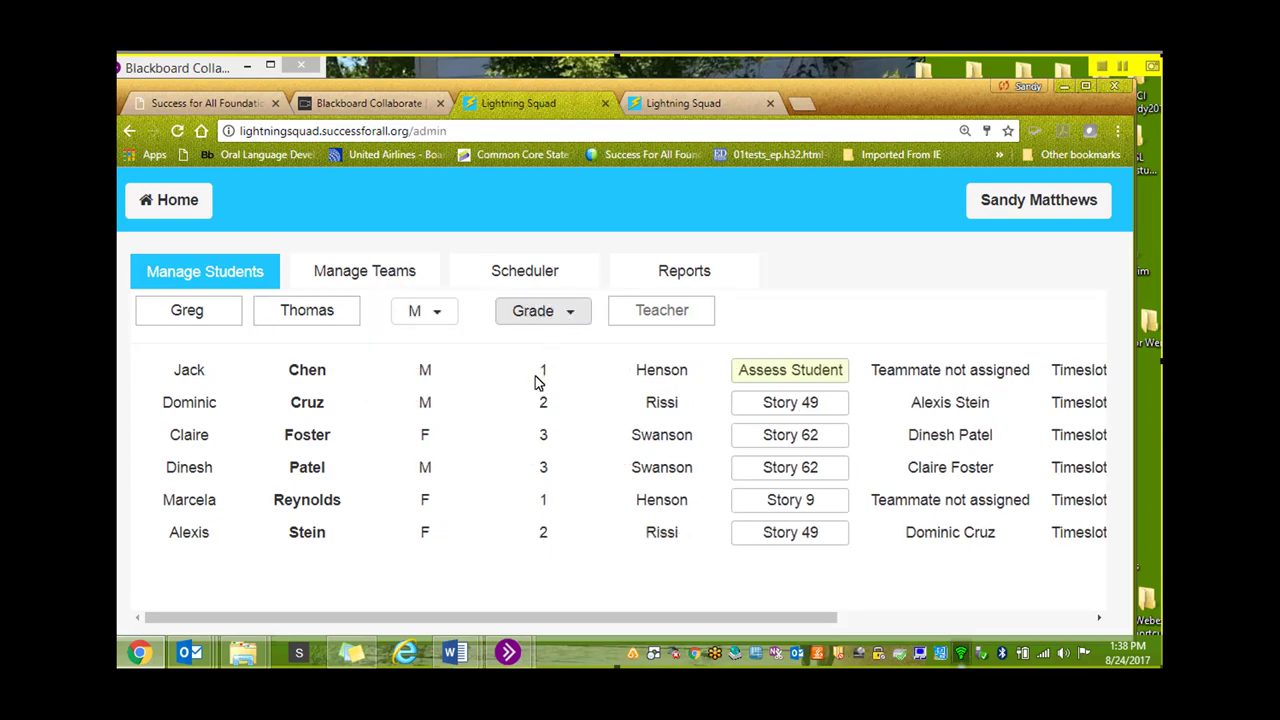
left_click(540, 381)
left_click(637, 316)
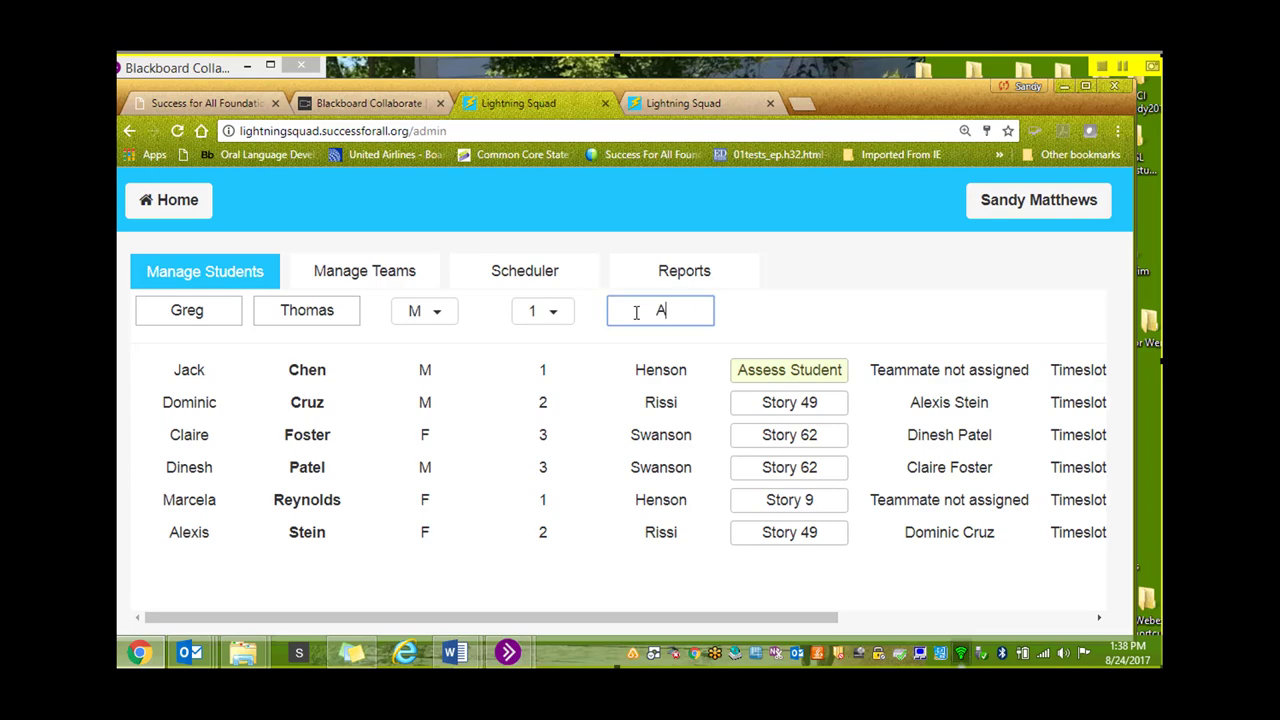
left_click_drag(586, 624, 666, 617)
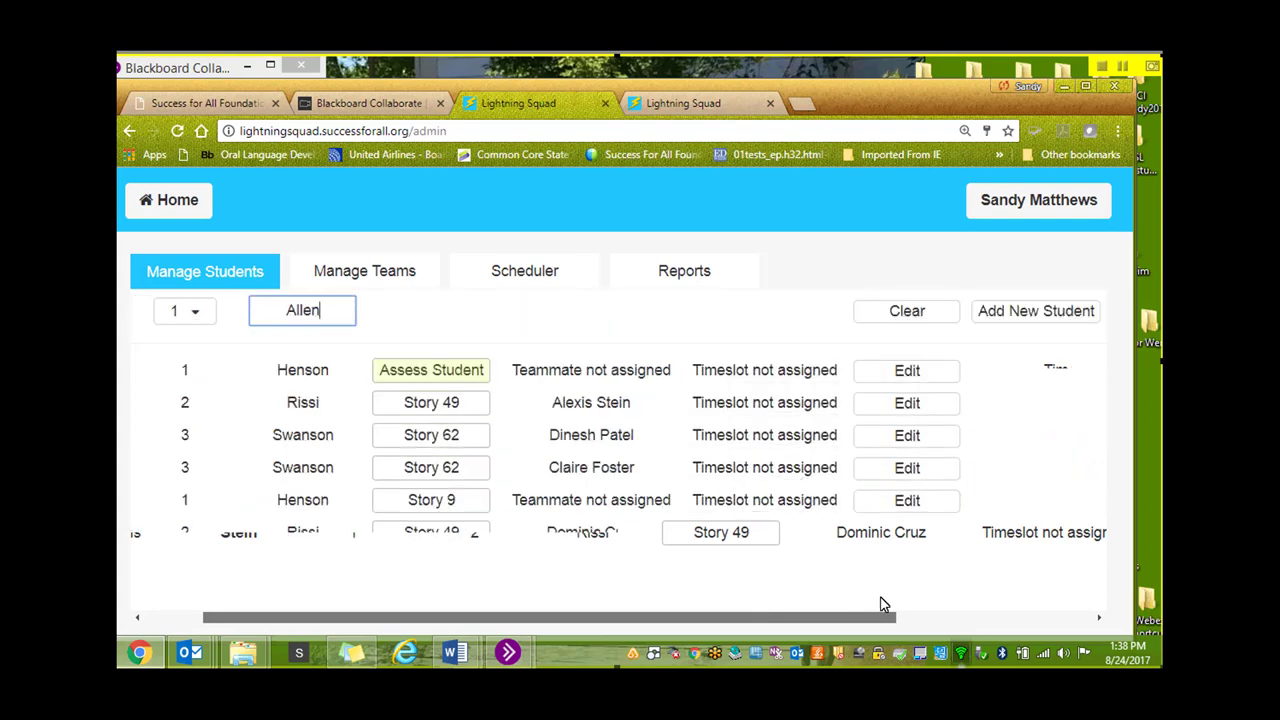
left_click(1026, 316)
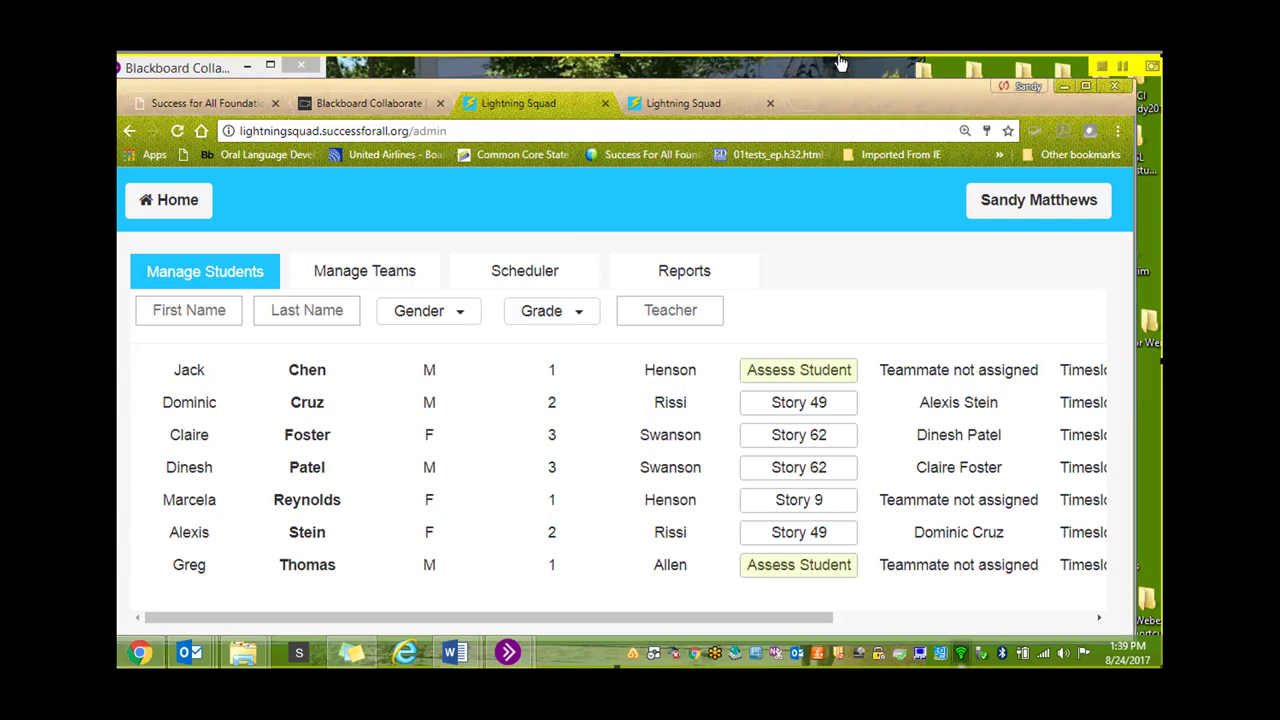
Bring the browser forward and begin the placement assessment for the first listed student
left_click(846, 122)
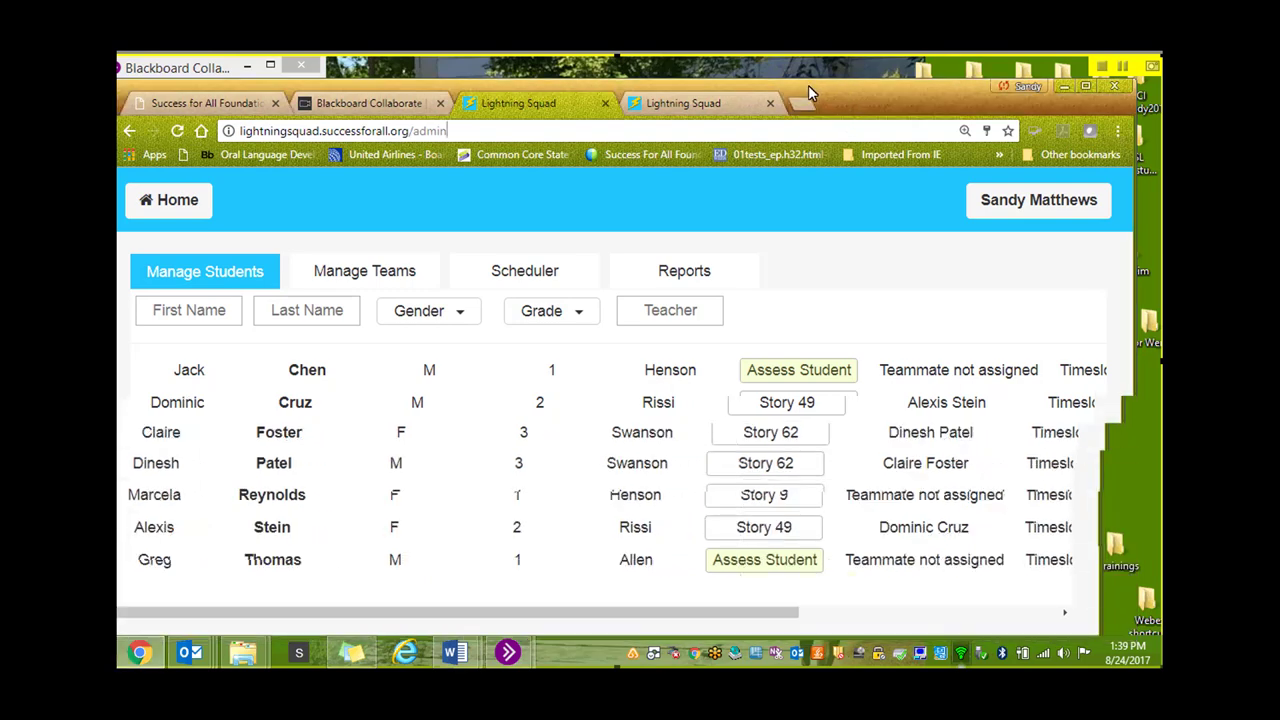
left_click(761, 368)
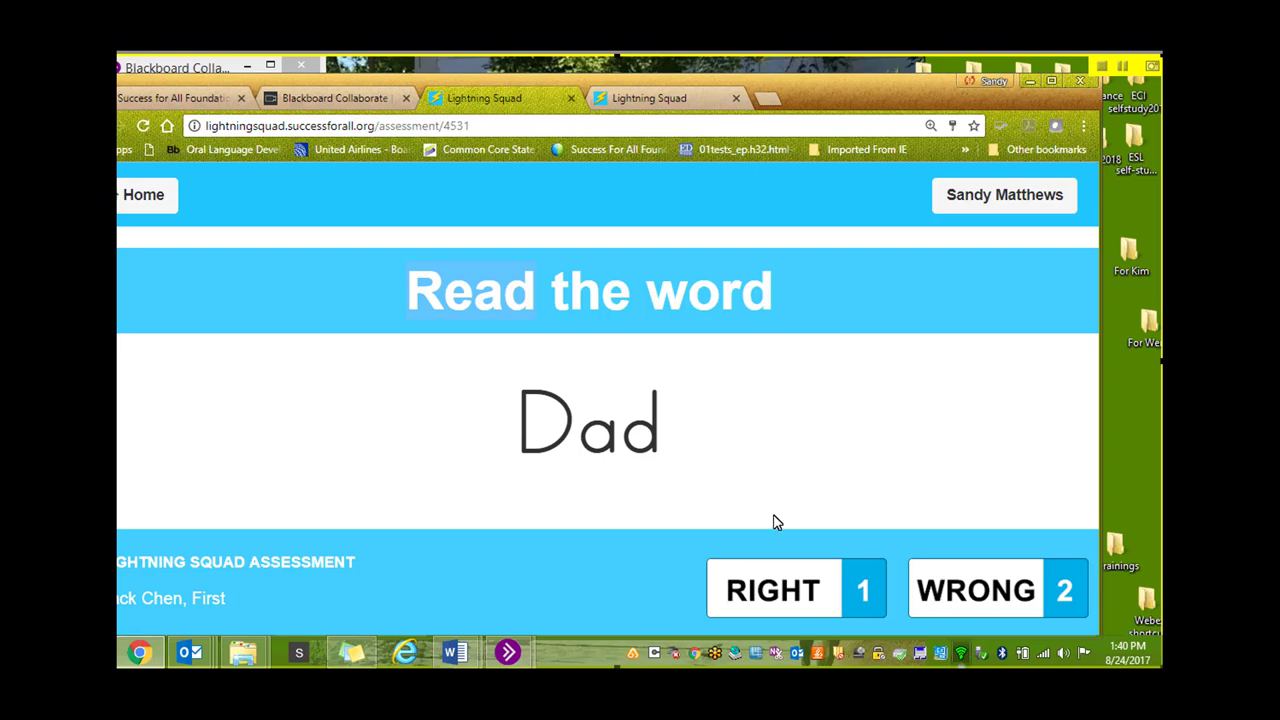
Mark Dad, mad, sad, mat, man, map, pat, cat right and gas, tag, dig, pig wrong
left_click(779, 594)
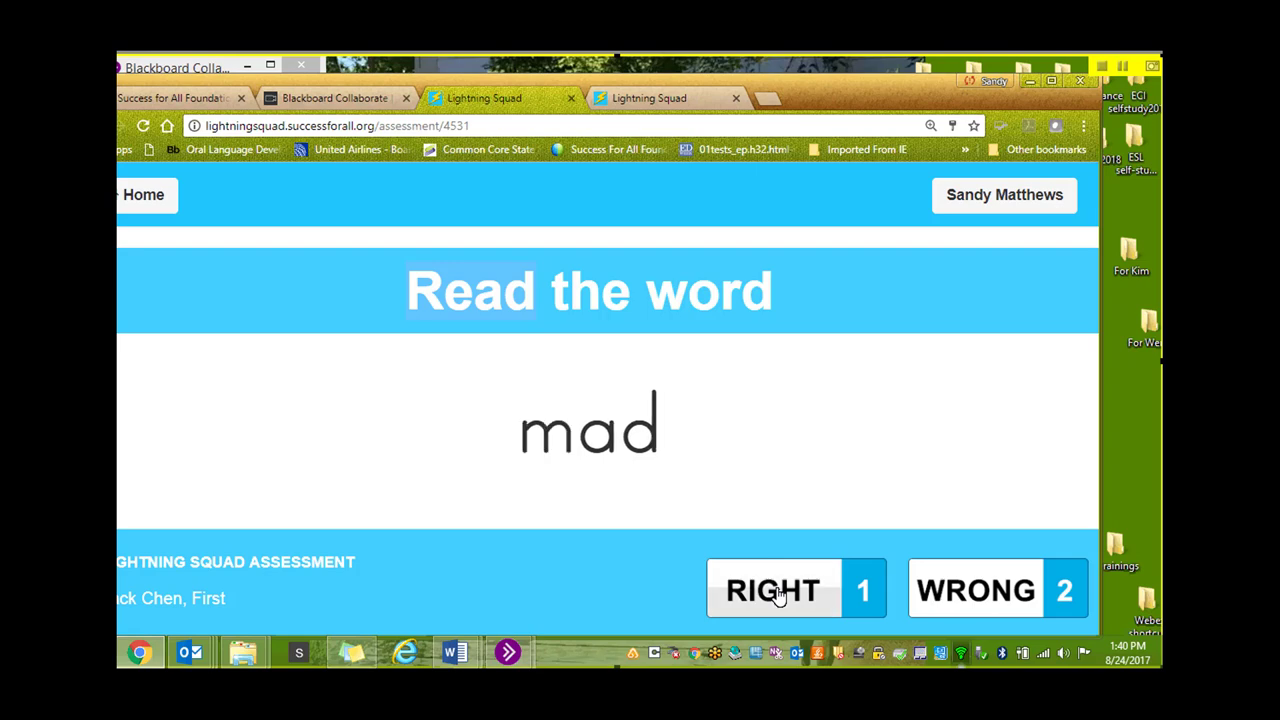
left_click(779, 594)
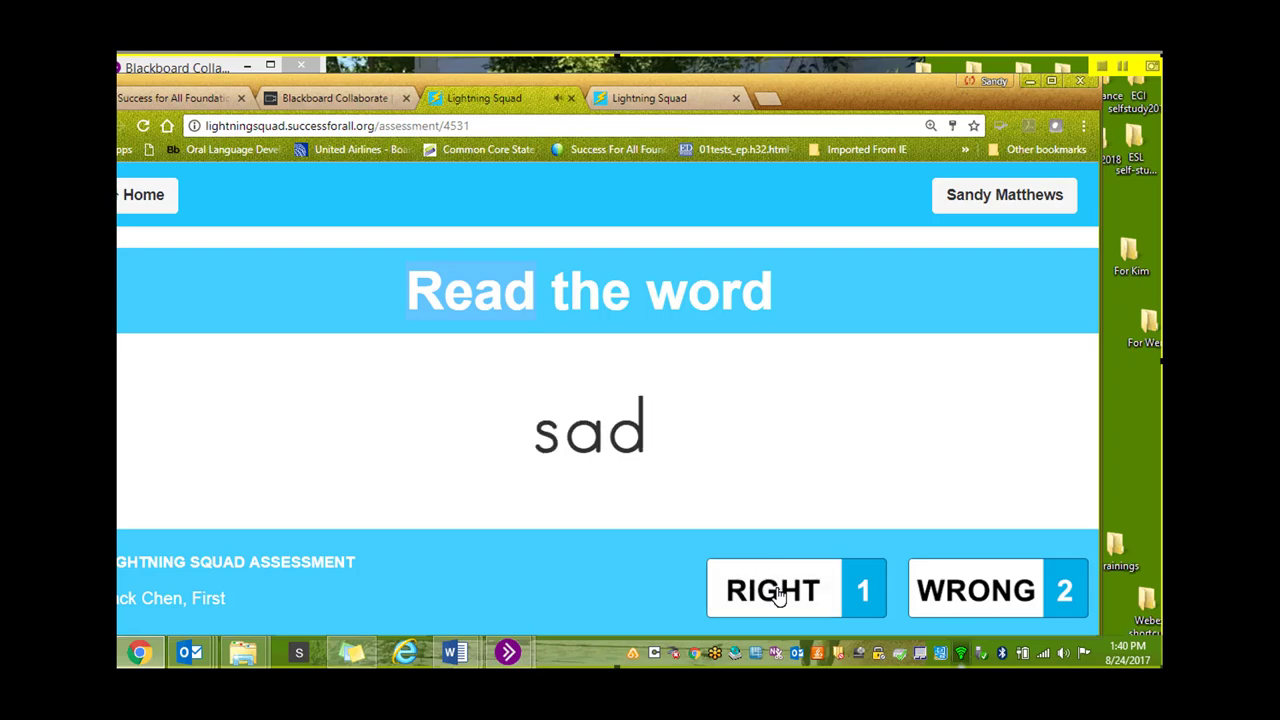
left_click(779, 594)
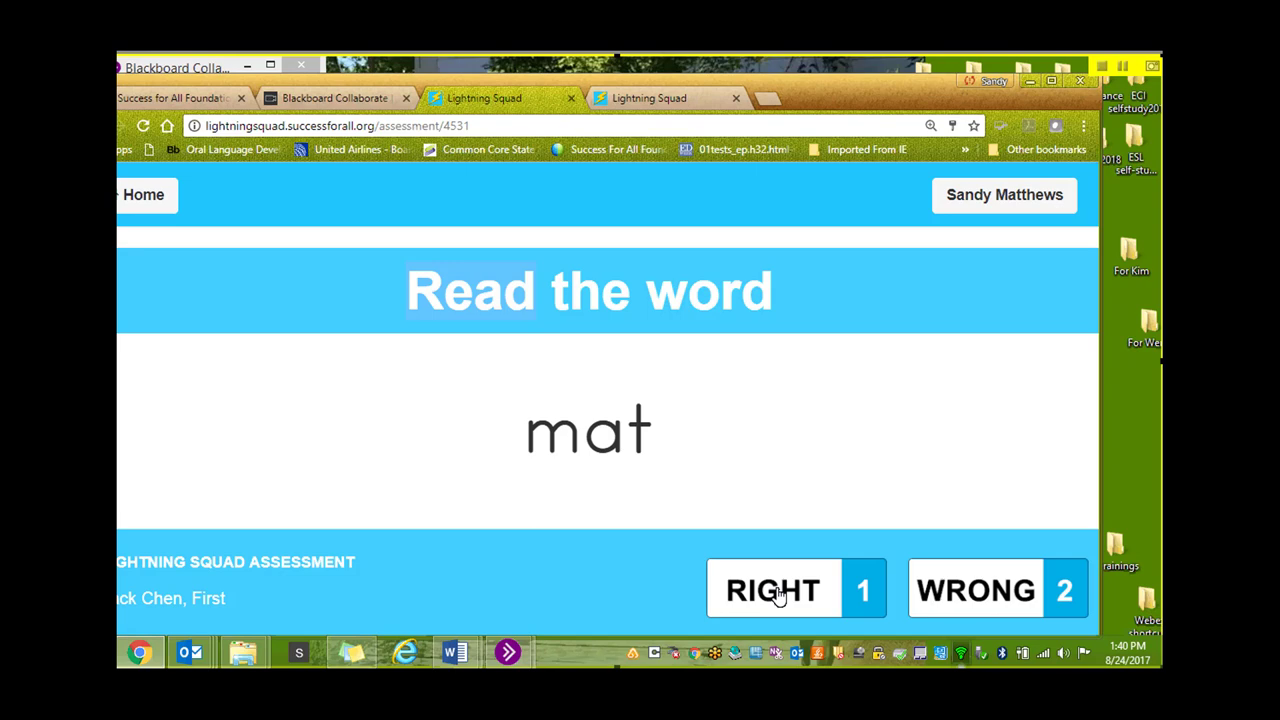
left_click(778, 595)
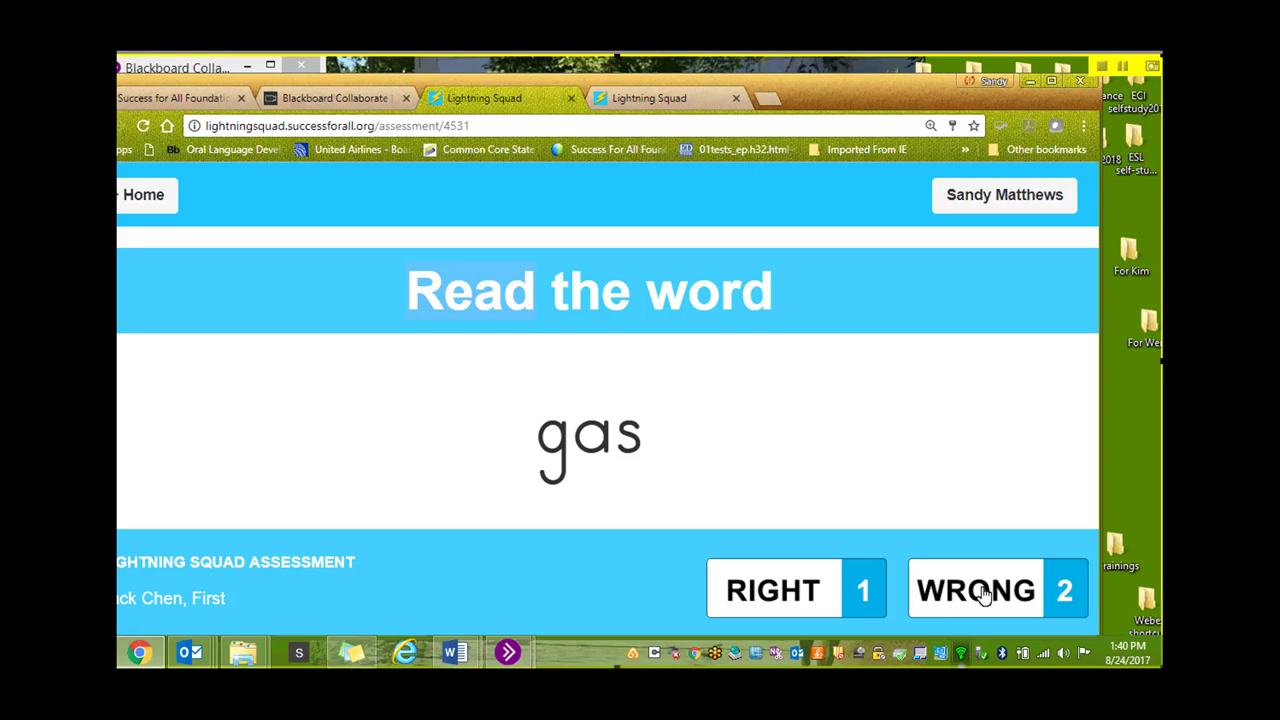
left_click(984, 594)
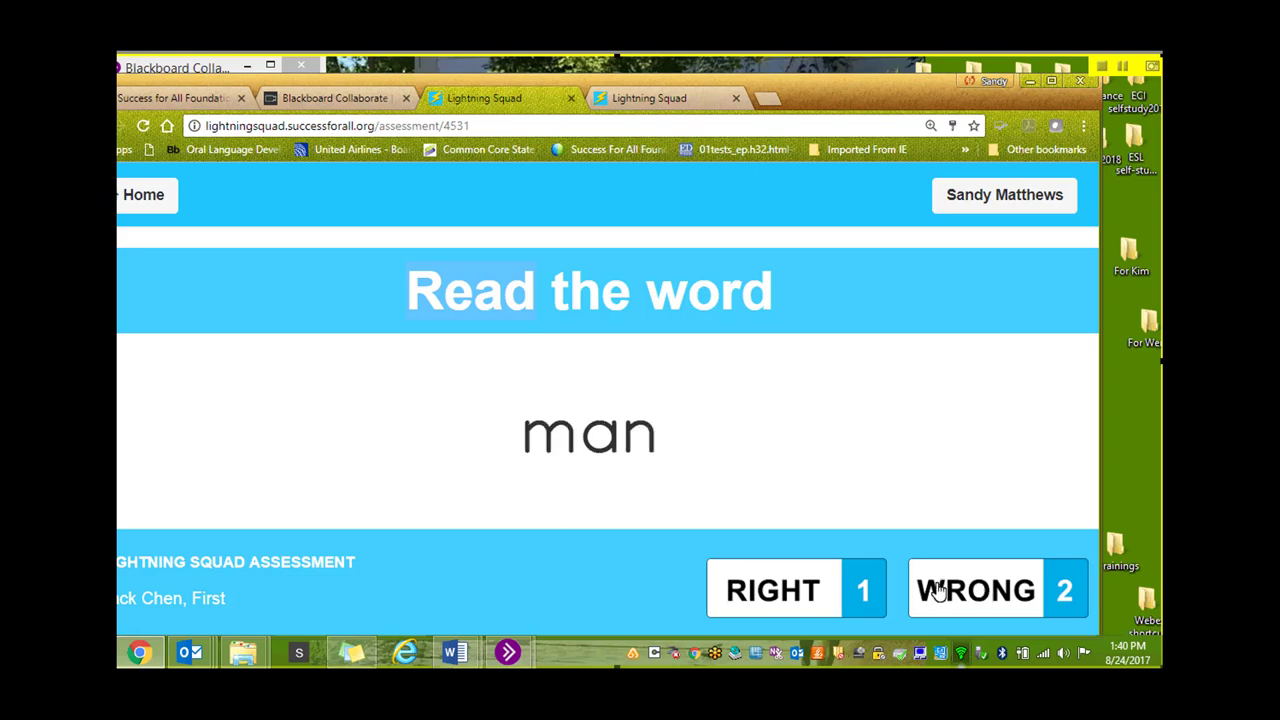
left_click(750, 597)
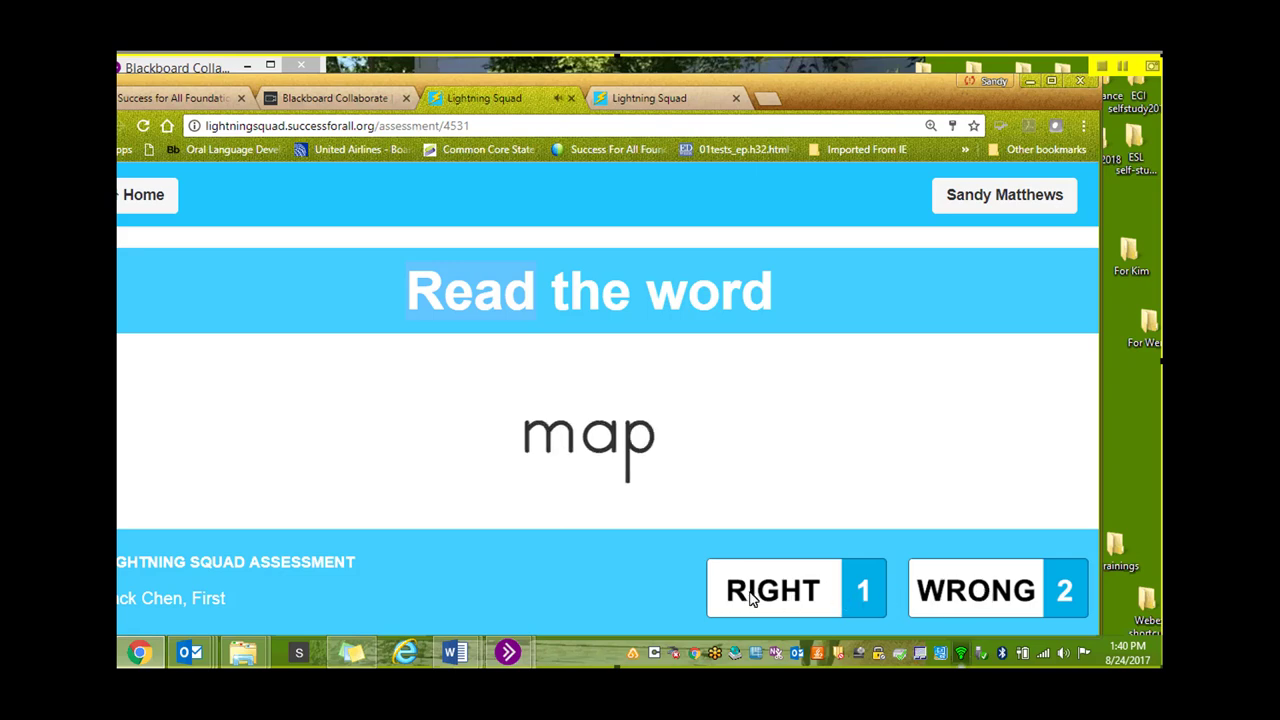
left_click(751, 597)
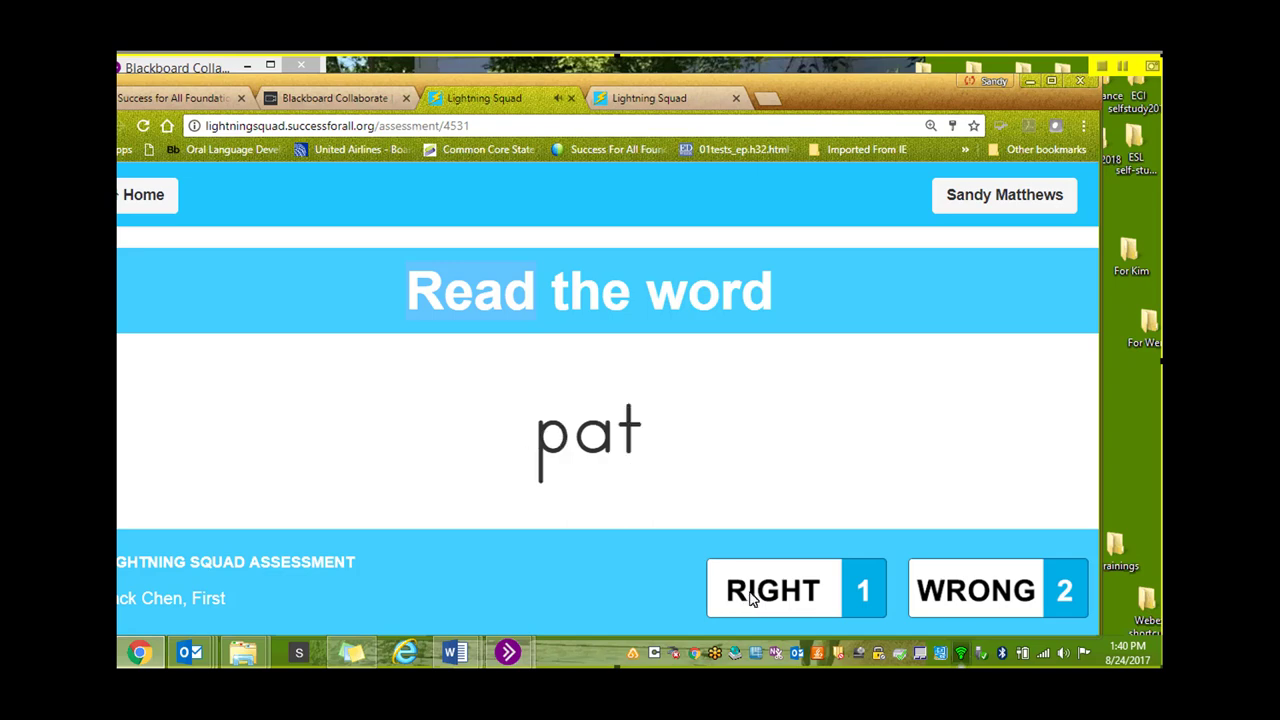
left_click(751, 597)
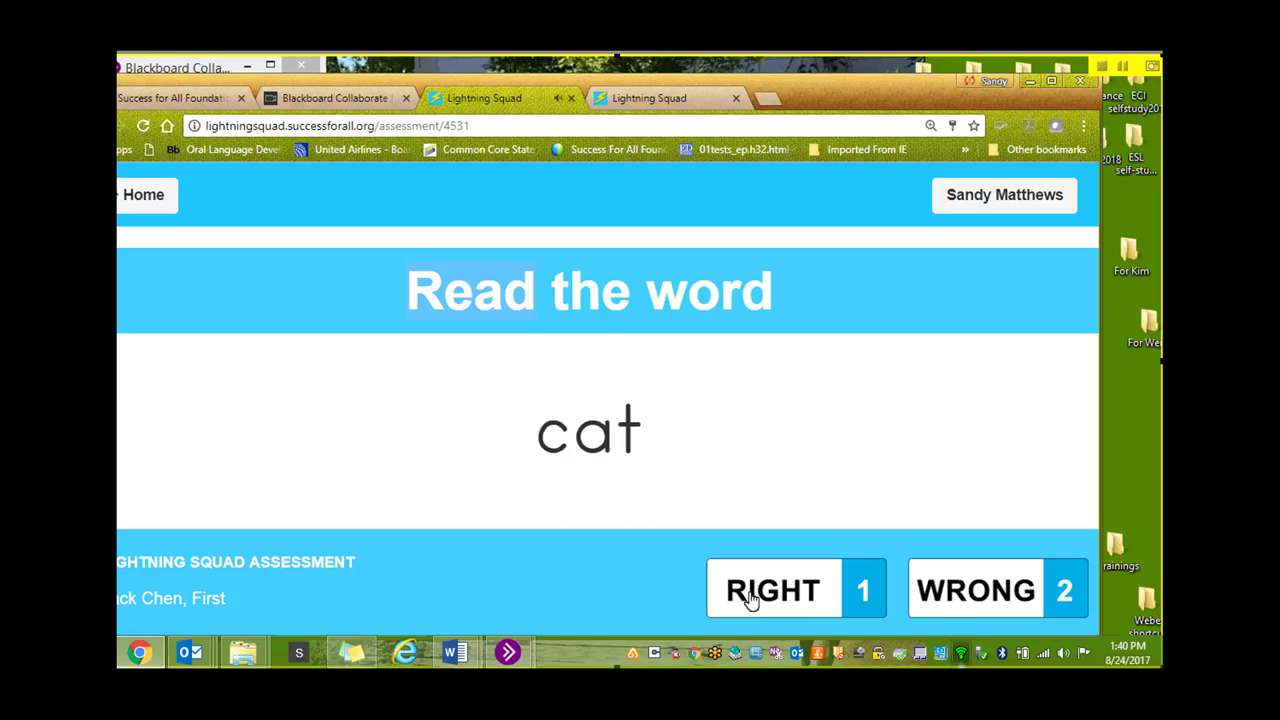
left_click(751, 597)
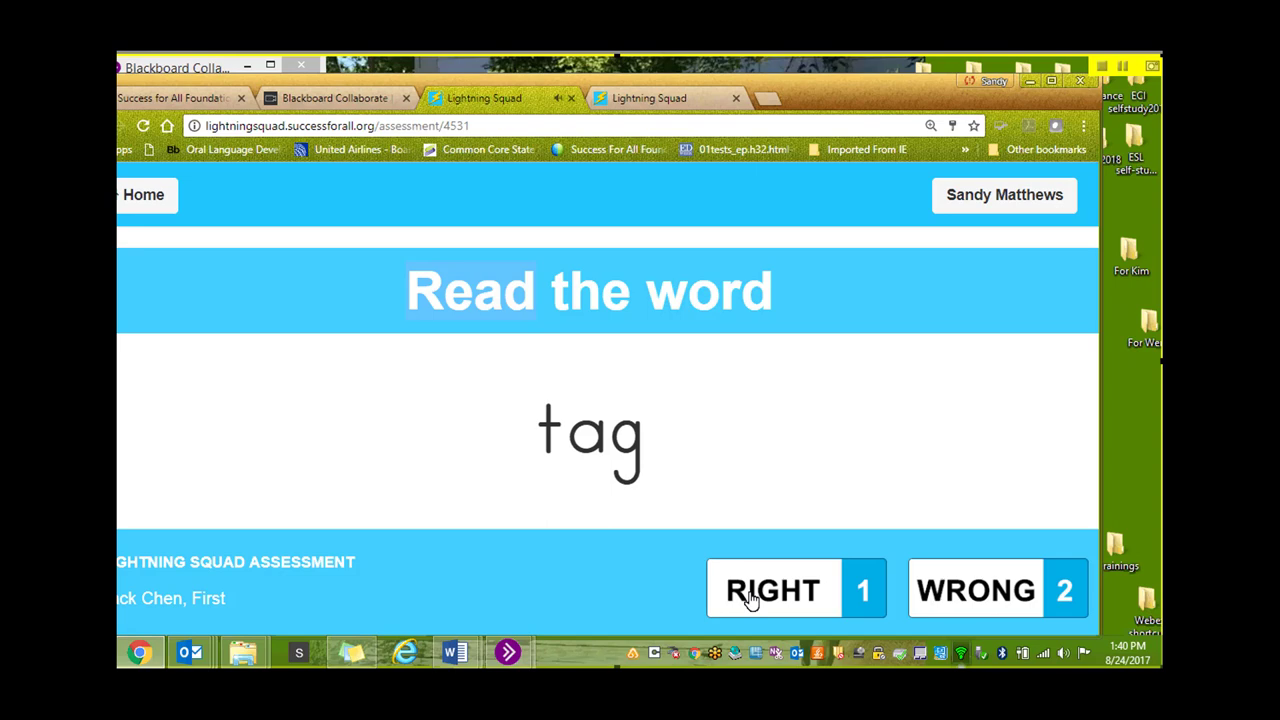
left_click(983, 592)
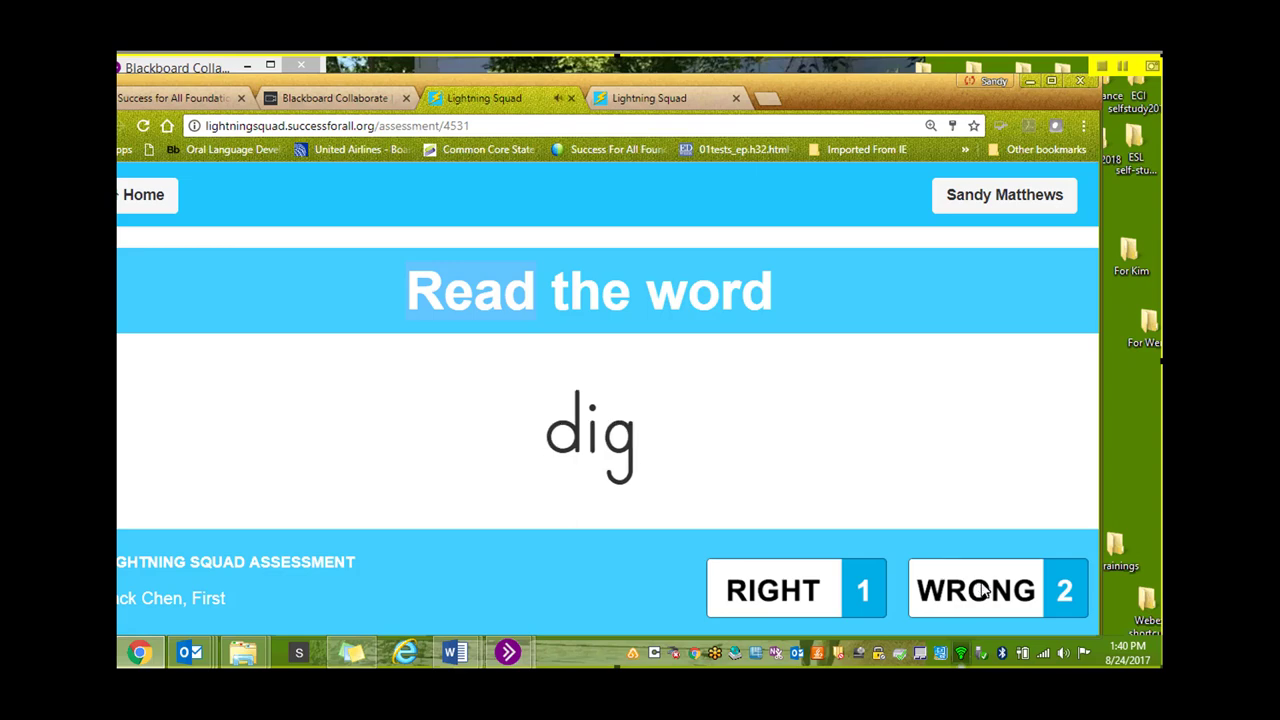
left_click(983, 592)
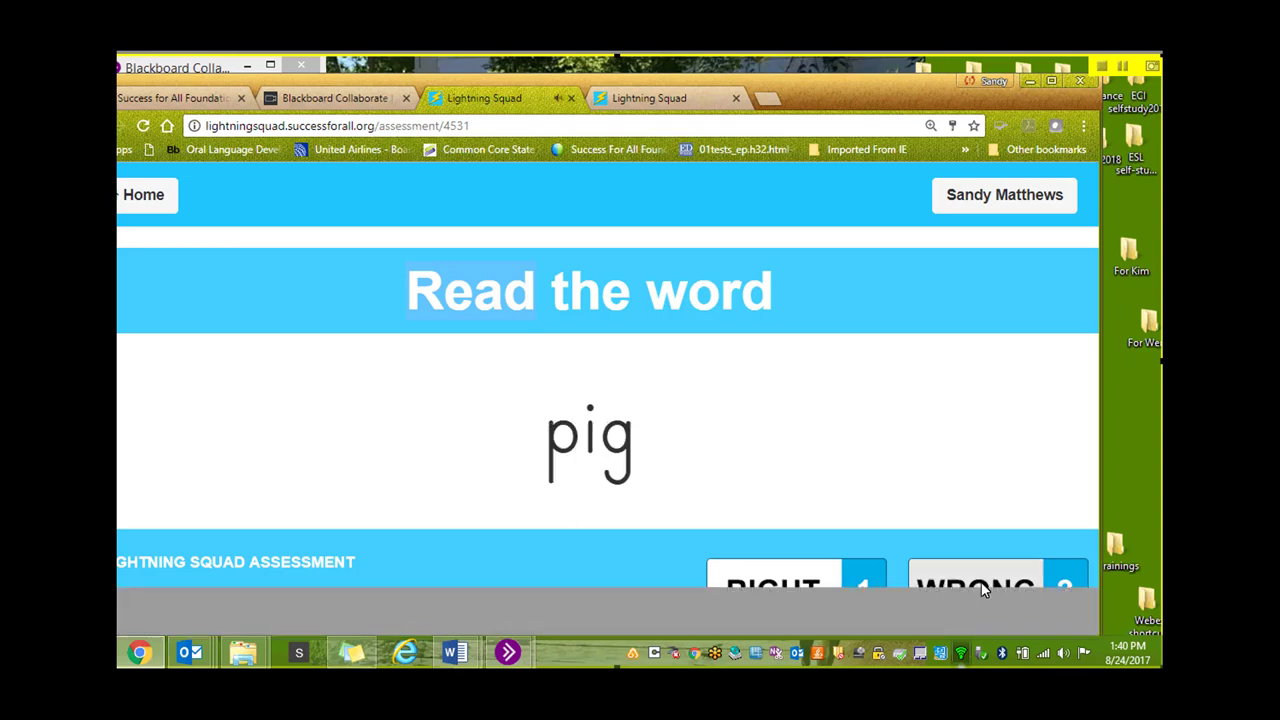
left_click(983, 592)
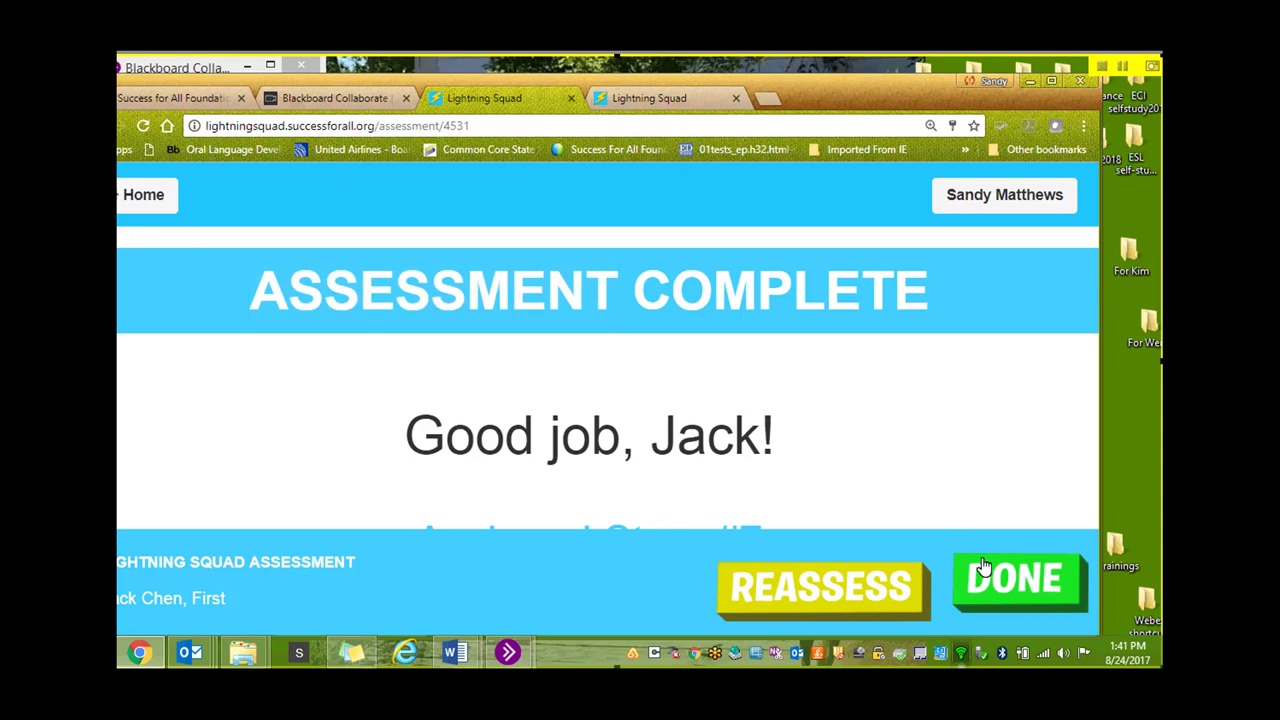
Finish the assessment, placing the student at Story 7, then switch to the other Lightning Squad tab
left_click(1010, 578)
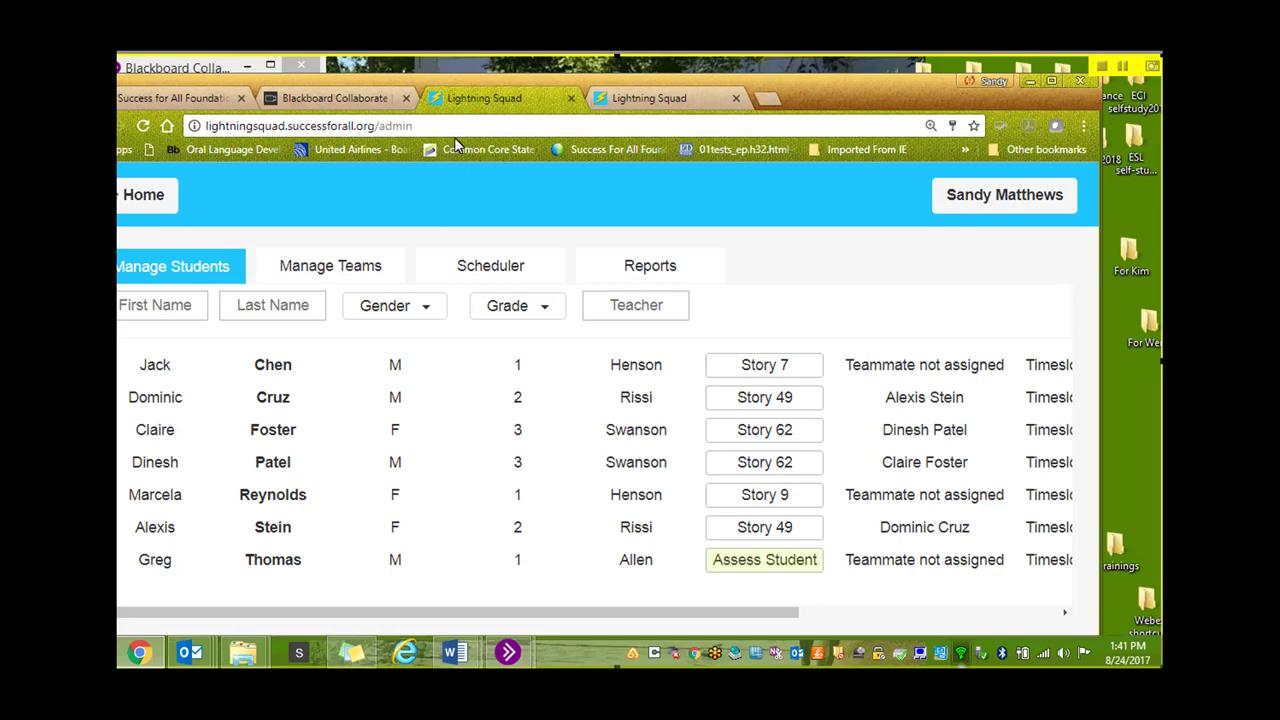
left_click_drag(458, 80, 503, 75)
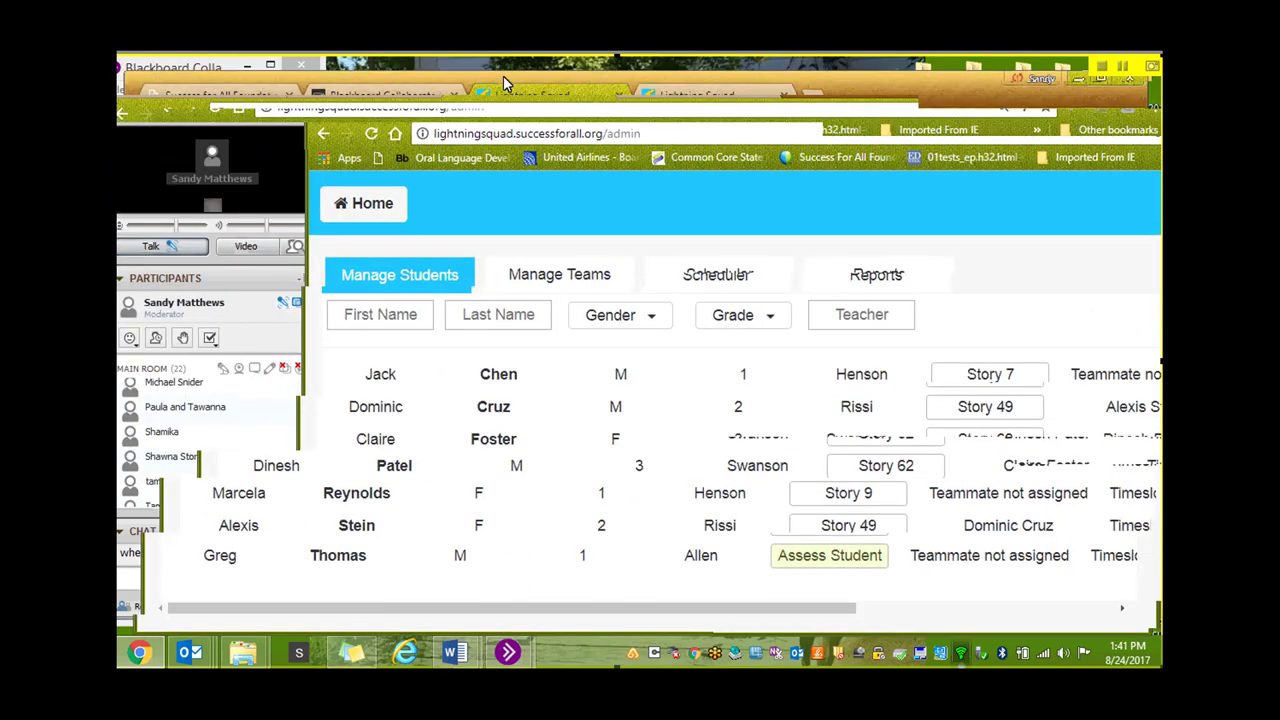
left_click(692, 95)
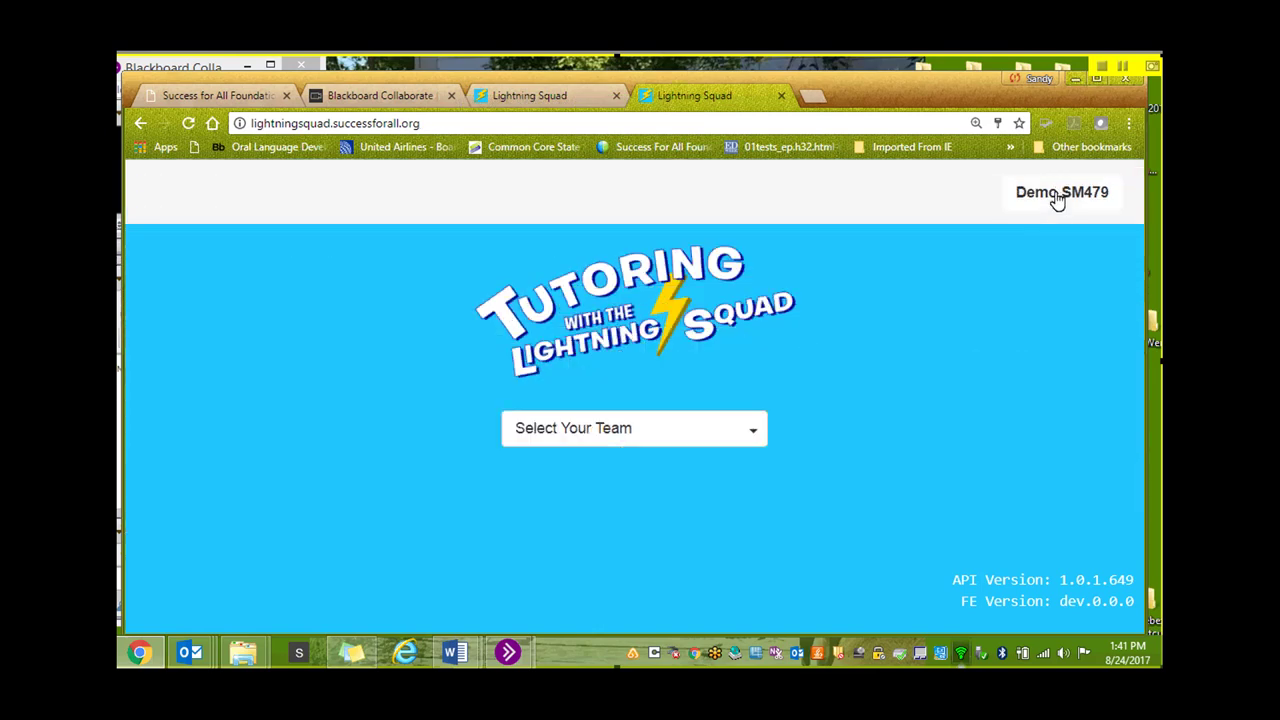
Open the account options to reach the Administrative student list
left_click(1057, 199)
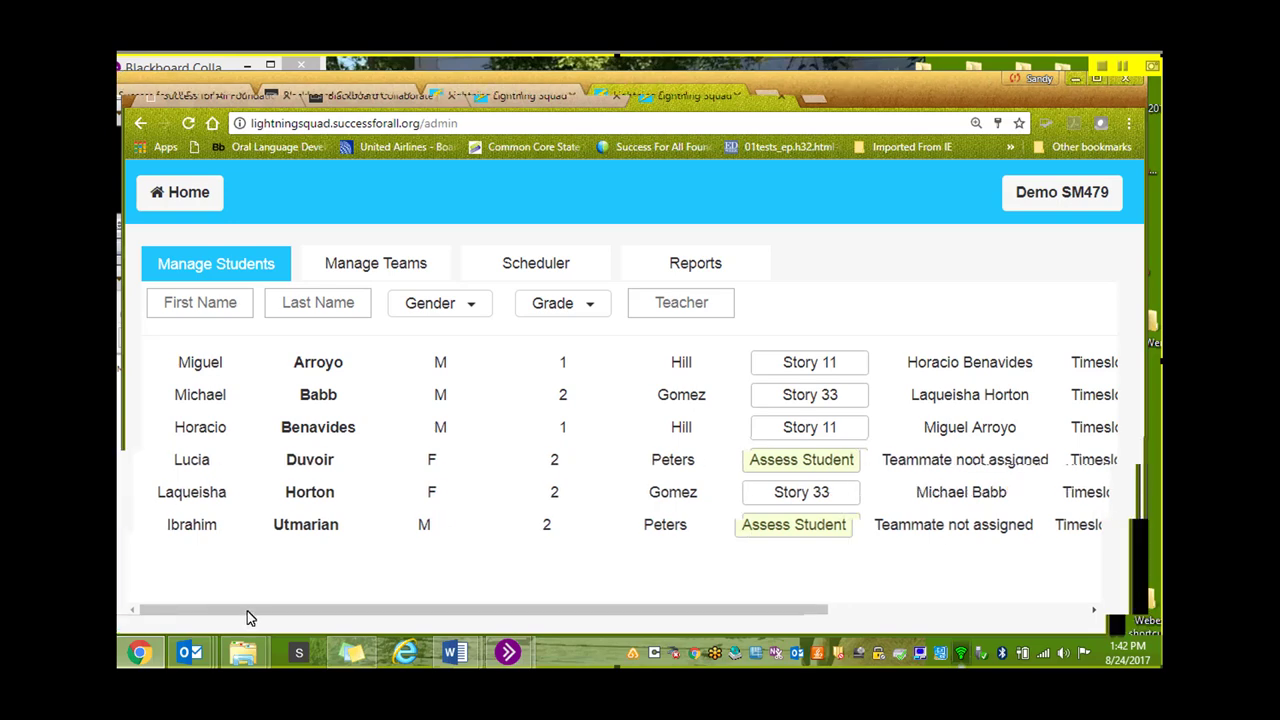
Open the fourth student's grade 2 record for editing and scroll back to the name columns
scroll(470, 614, "right", 5)
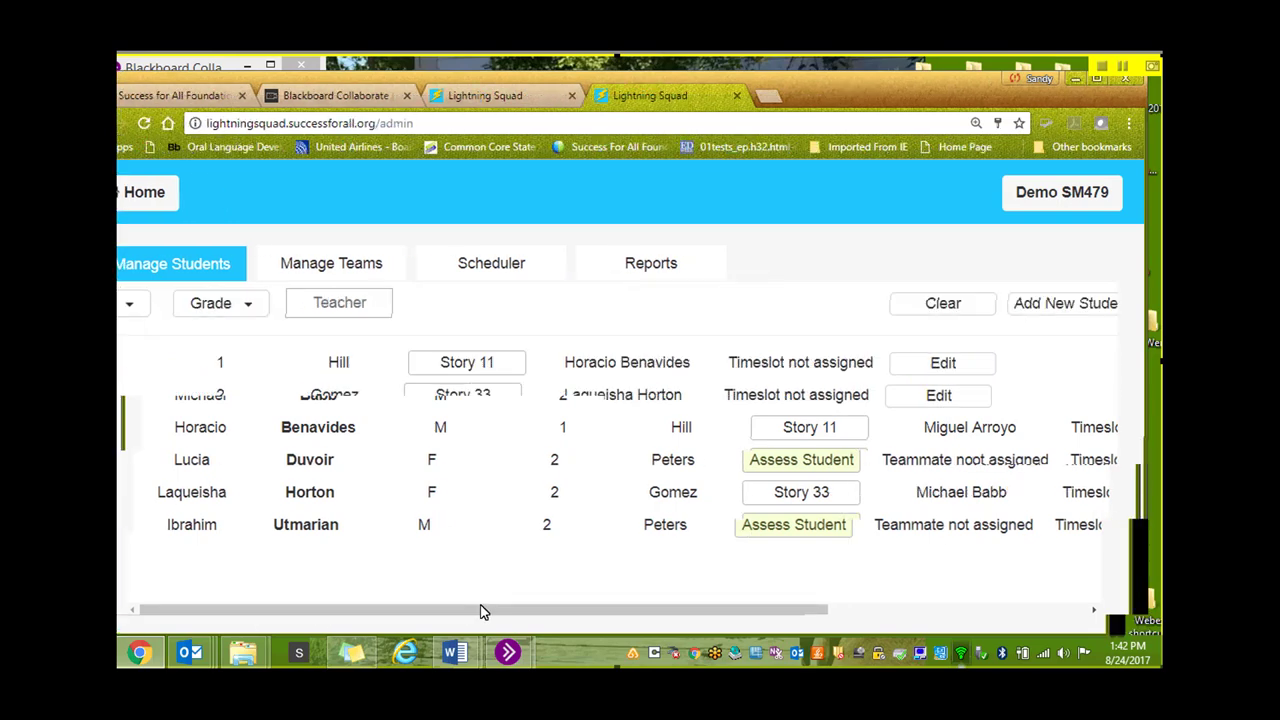
scroll(296, 612, "left", 3)
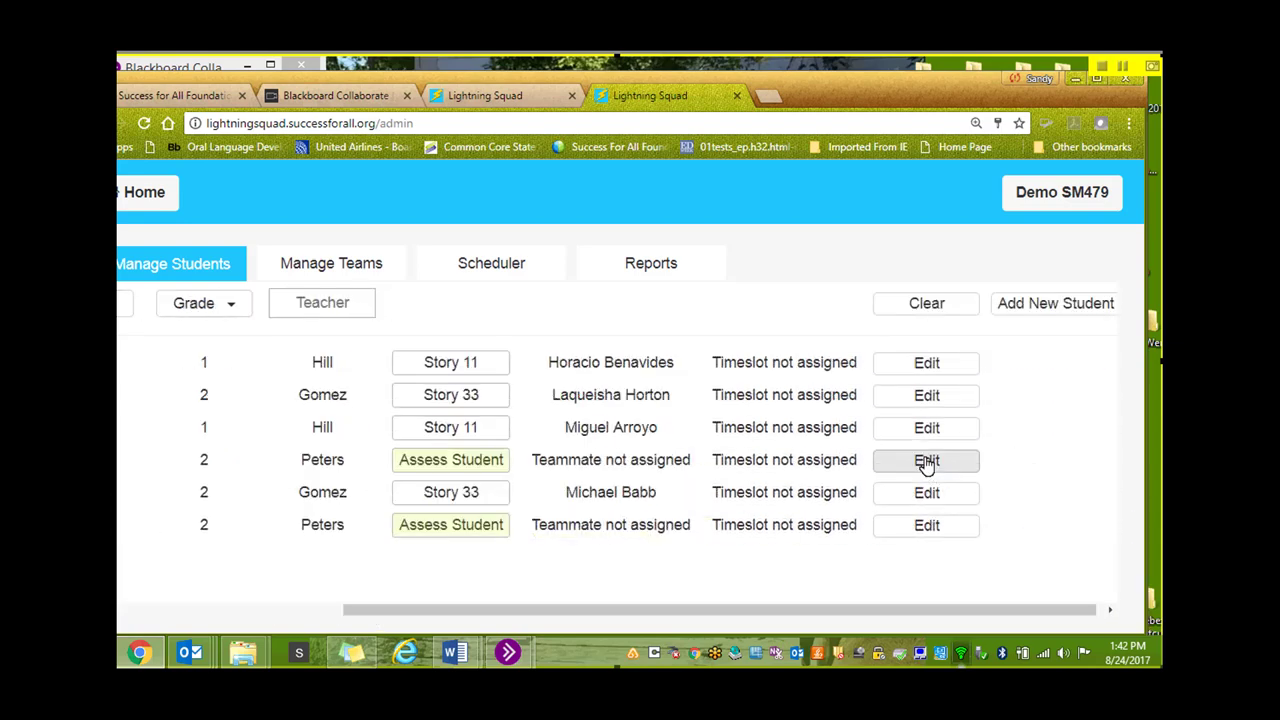
left_click(922, 462)
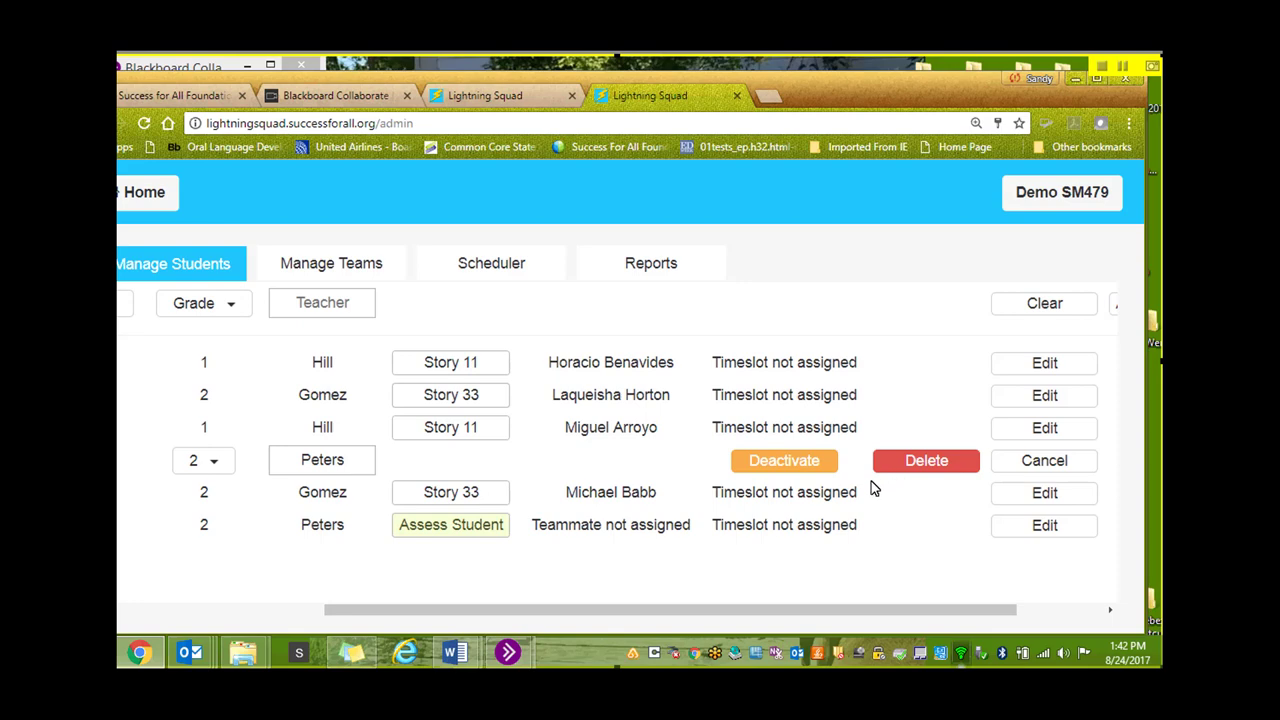
left_click_drag(710, 615, 670, 608)
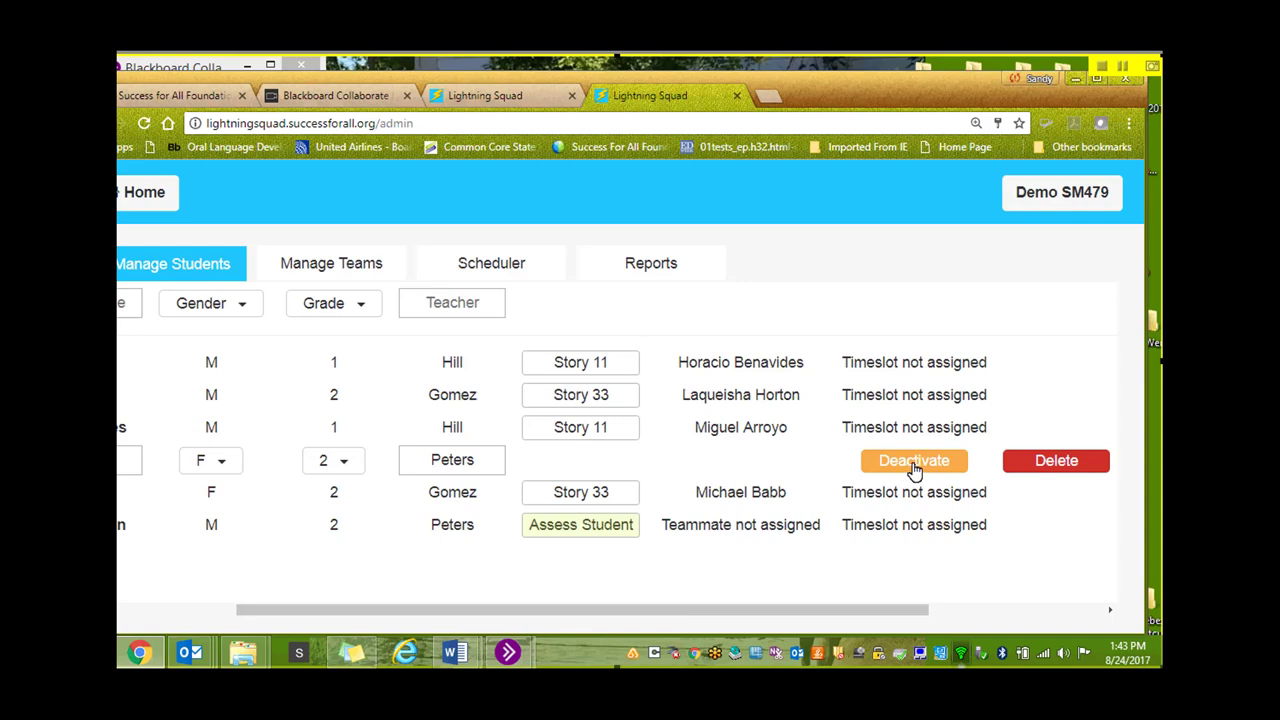
left_click_drag(517, 612, 362, 598)
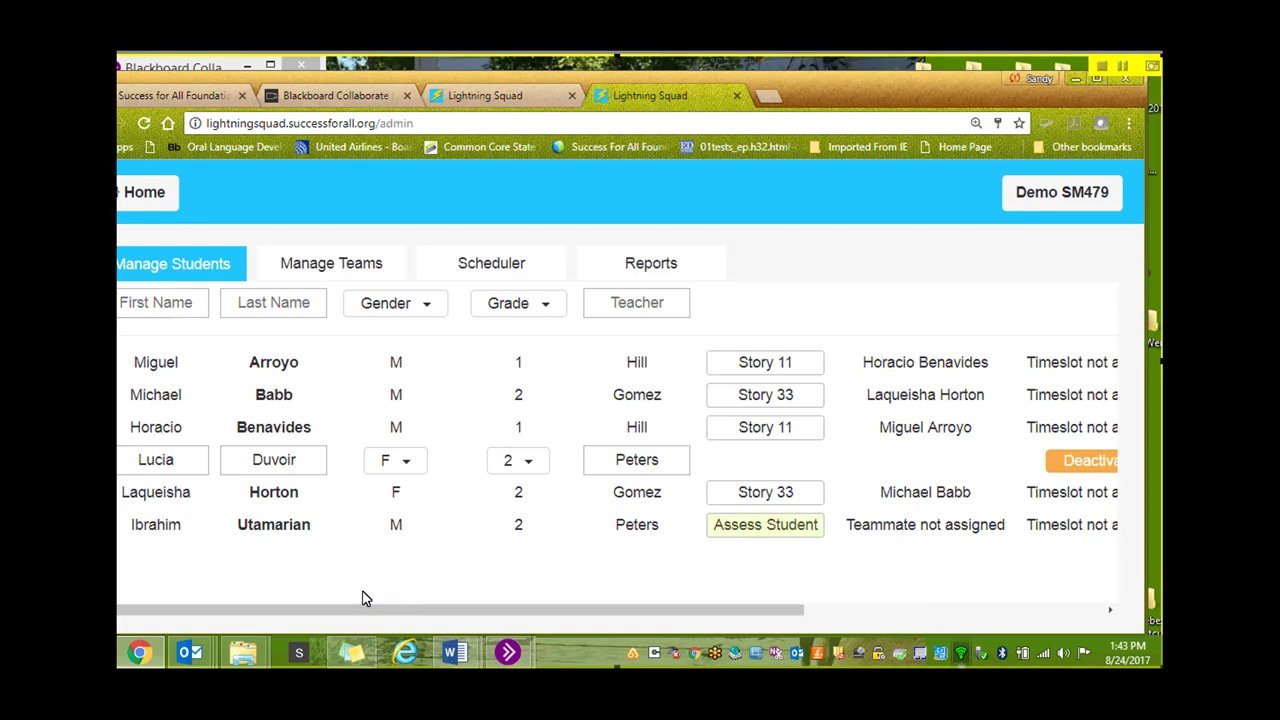
Change the fourth student's grade from 2 to 1 and save the changes
left_click(529, 465)
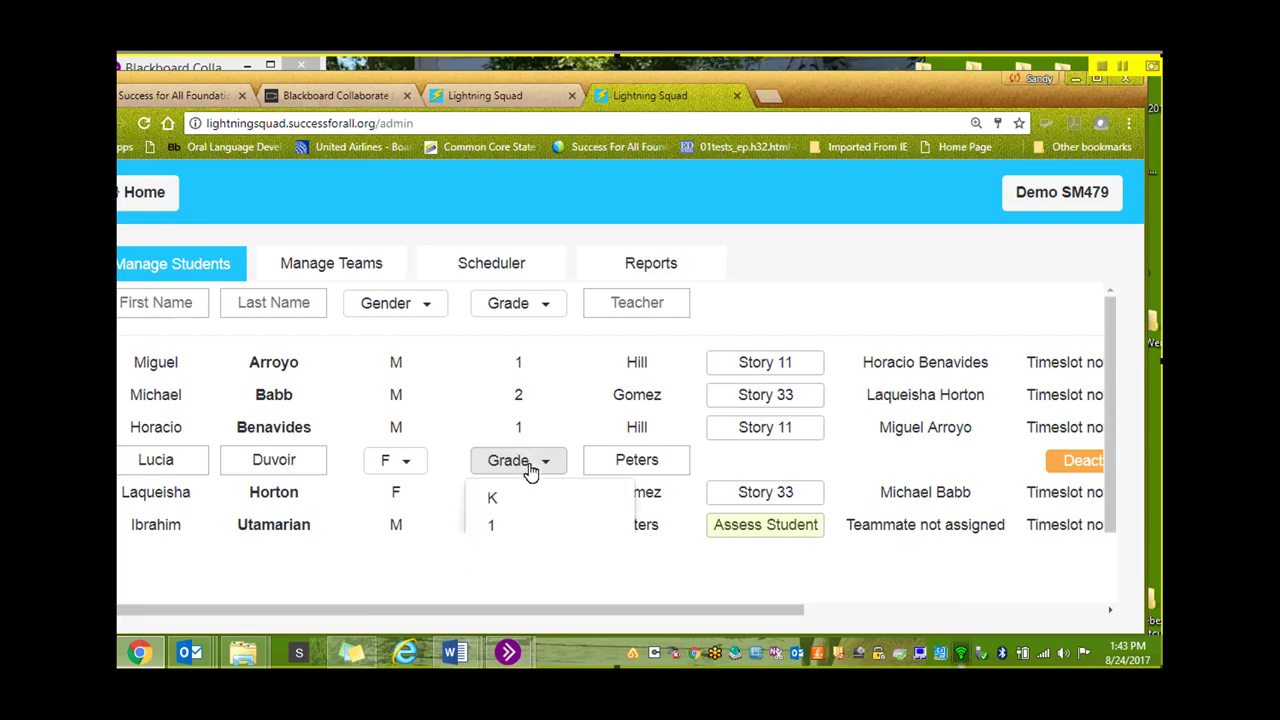
left_click(501, 527)
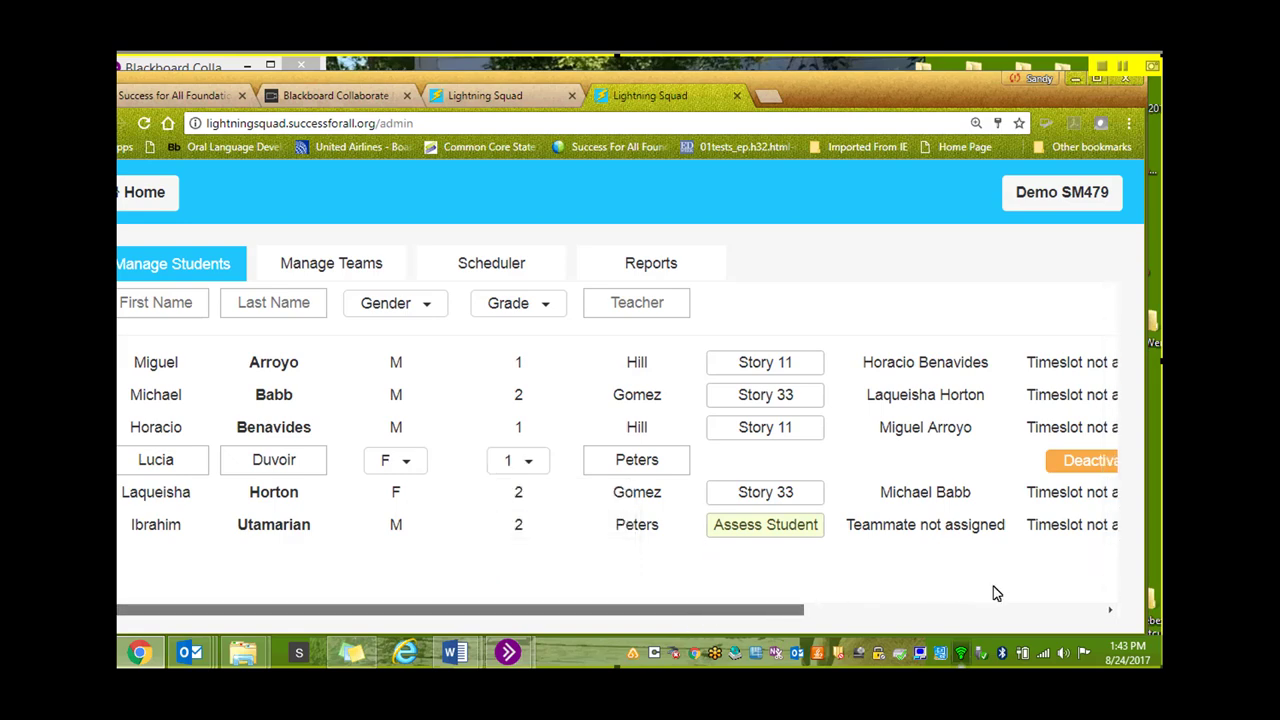
scroll(1036, 592, "right", 5)
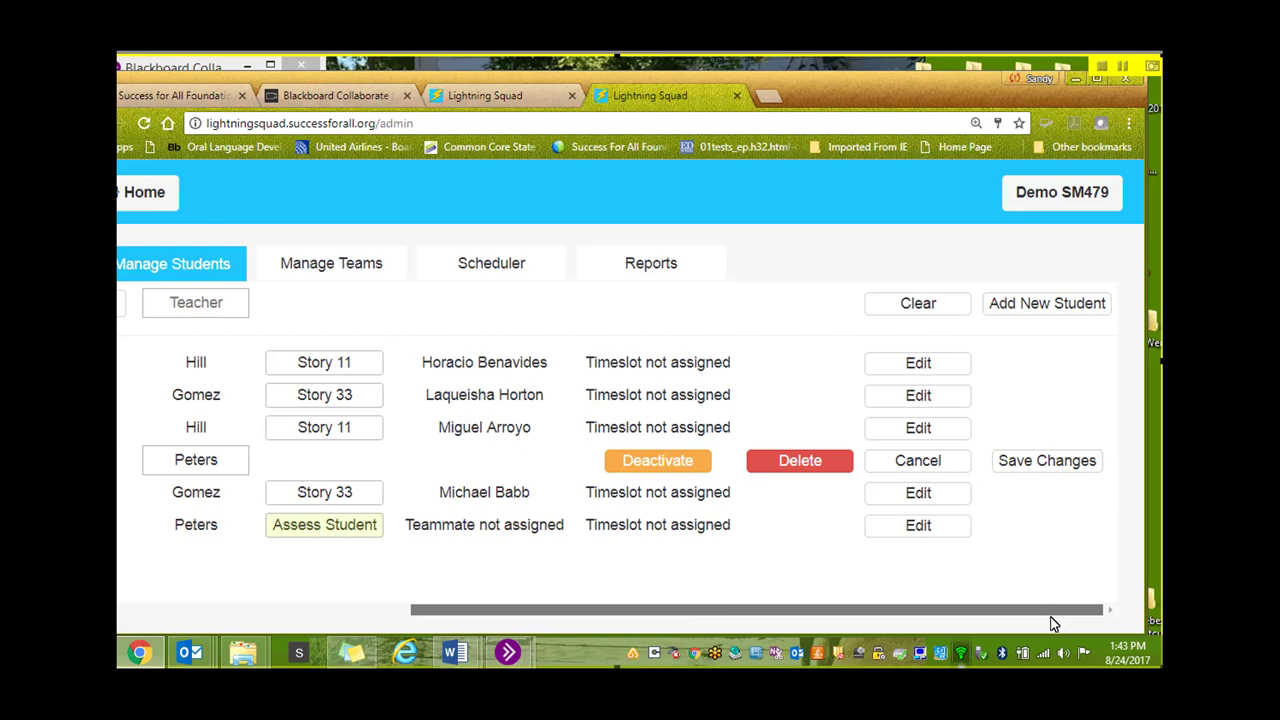
left_click(1040, 461)
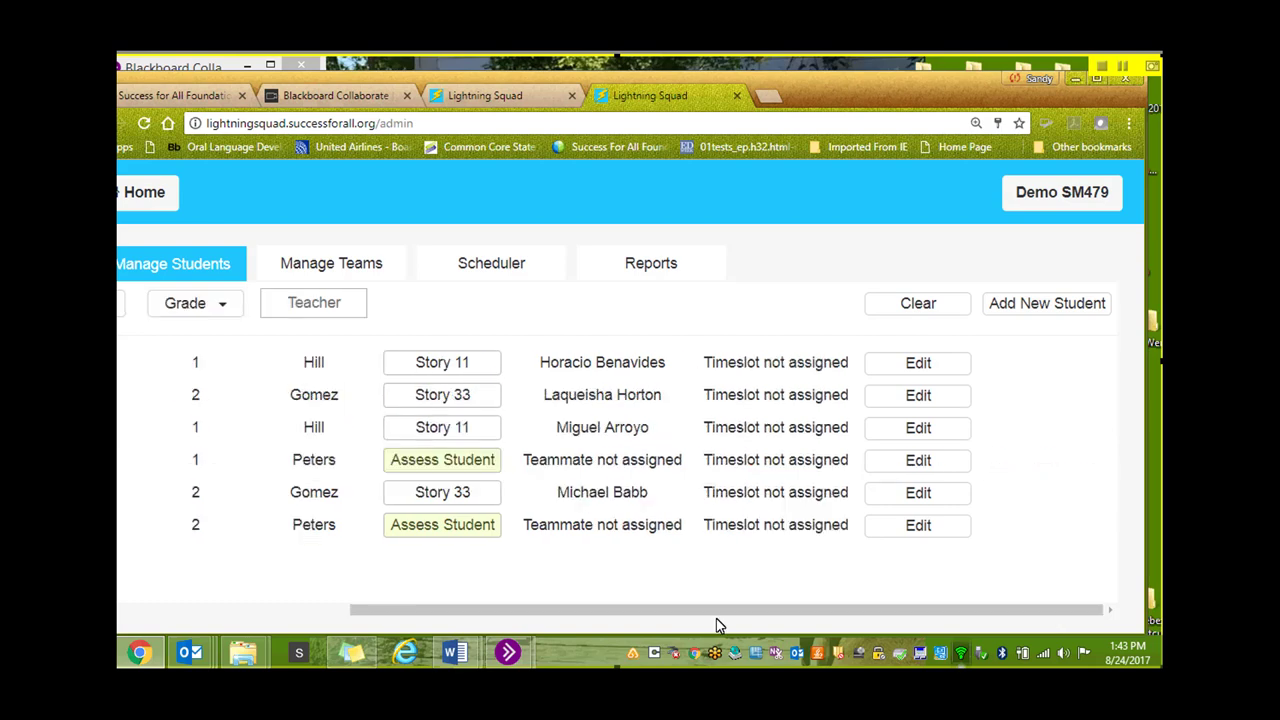
left_click_drag(700, 612, 449, 620)
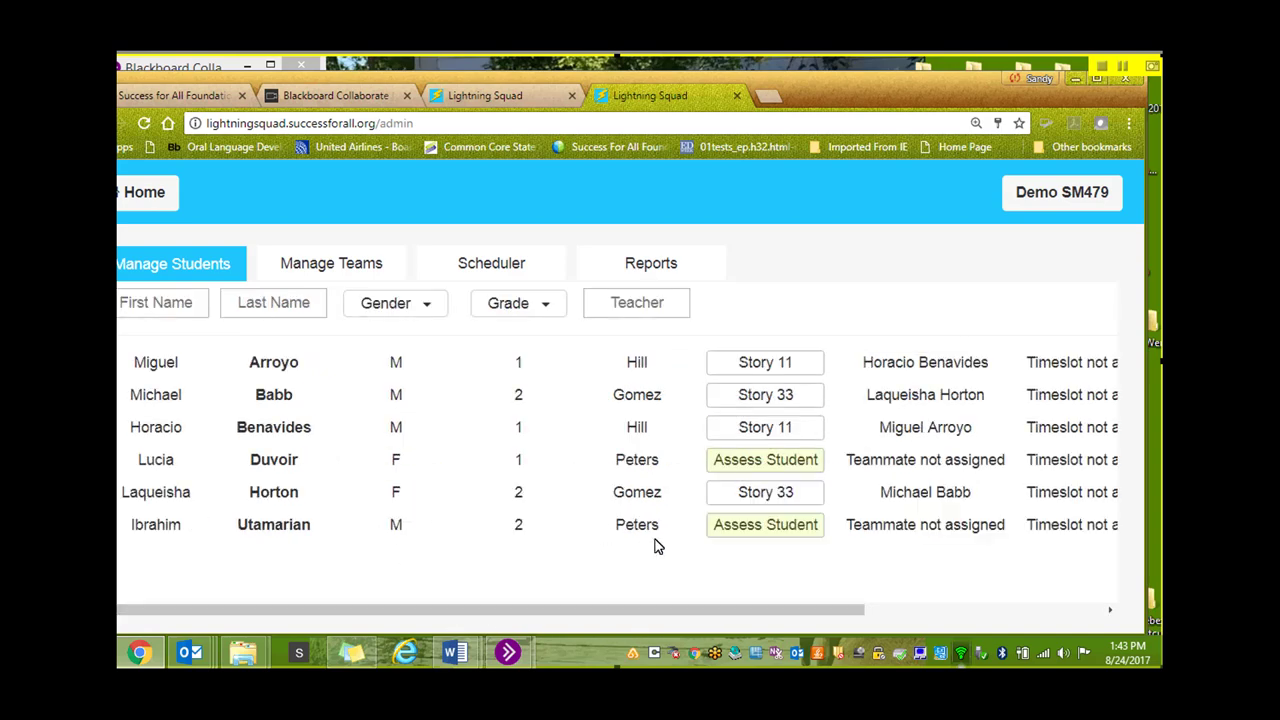
Set the last student's grade to 1 in the editing row and save the record
left_click_drag(680, 611, 877, 600)
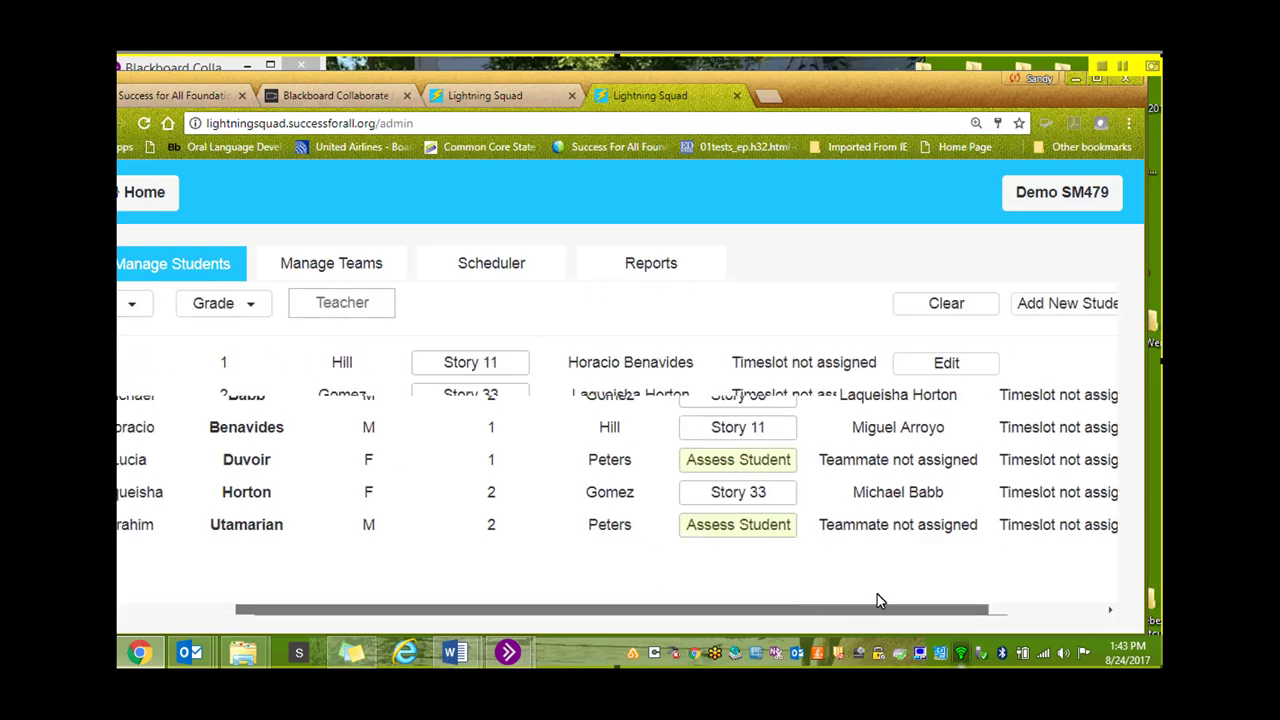
left_click_drag(785, 614, 574, 606)
left_click(531, 535)
left_click(508, 594)
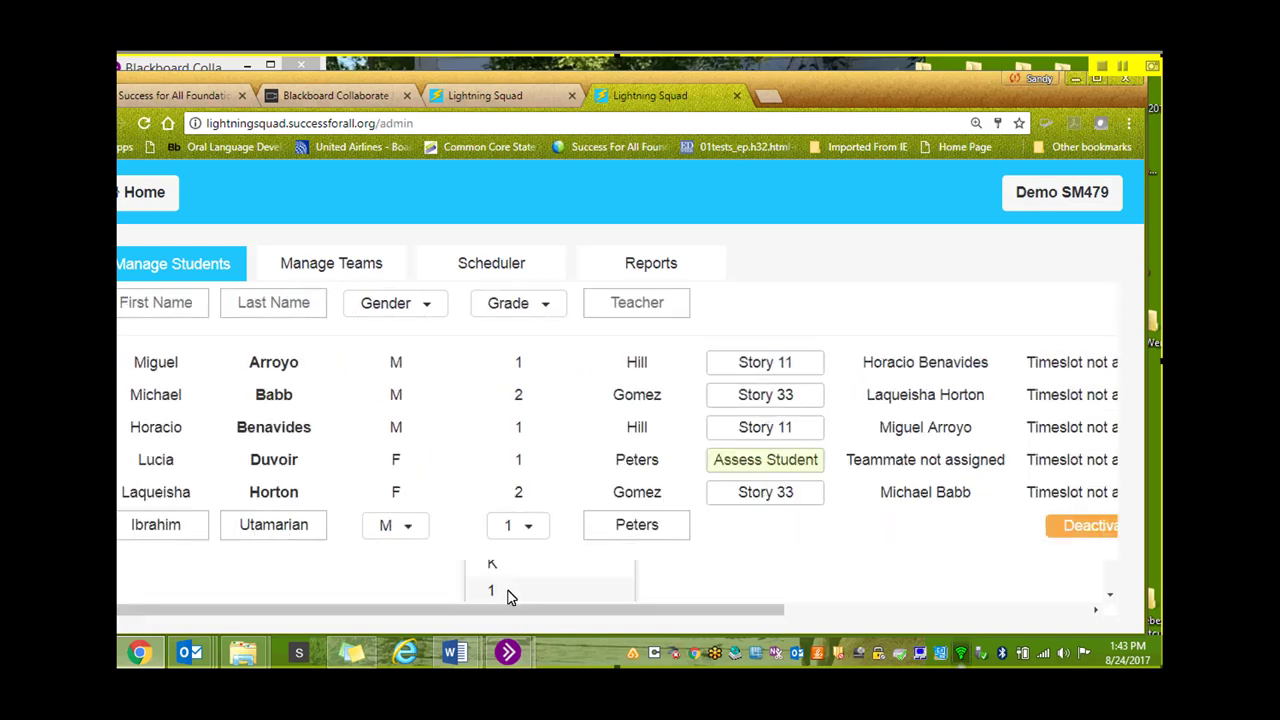
left_click_drag(657, 608, 1020, 537)
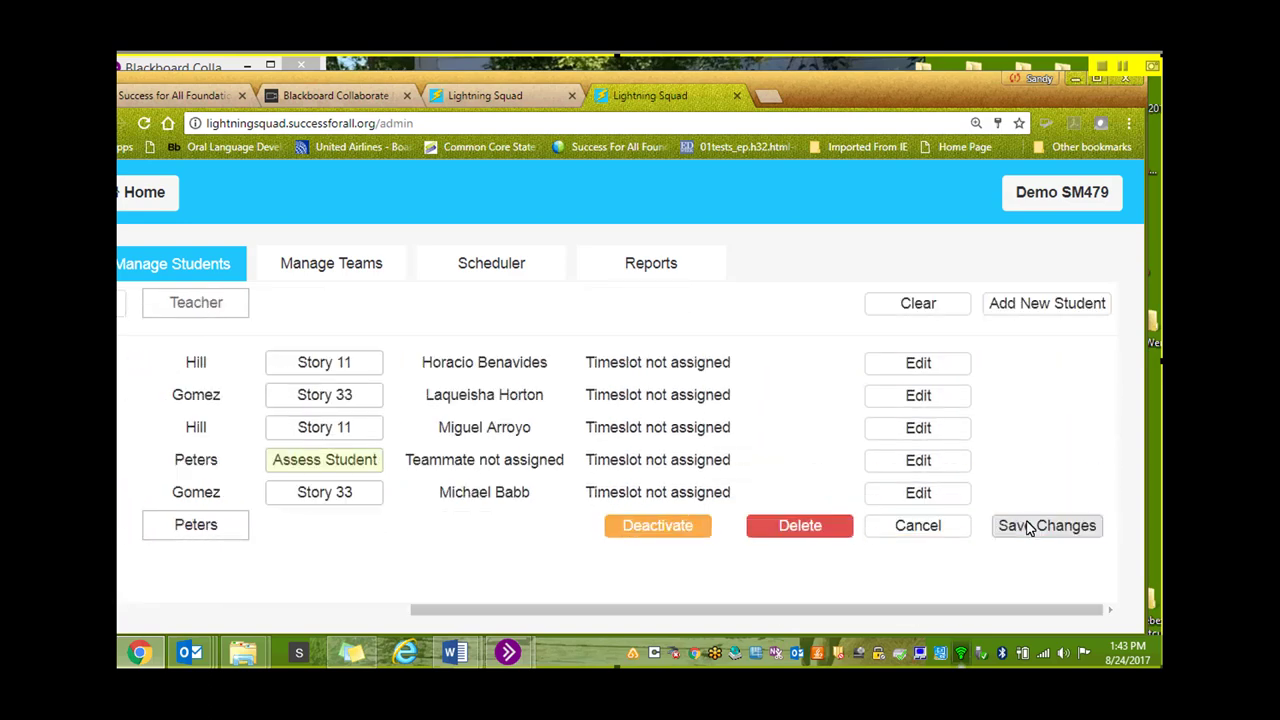
left_click(1030, 527)
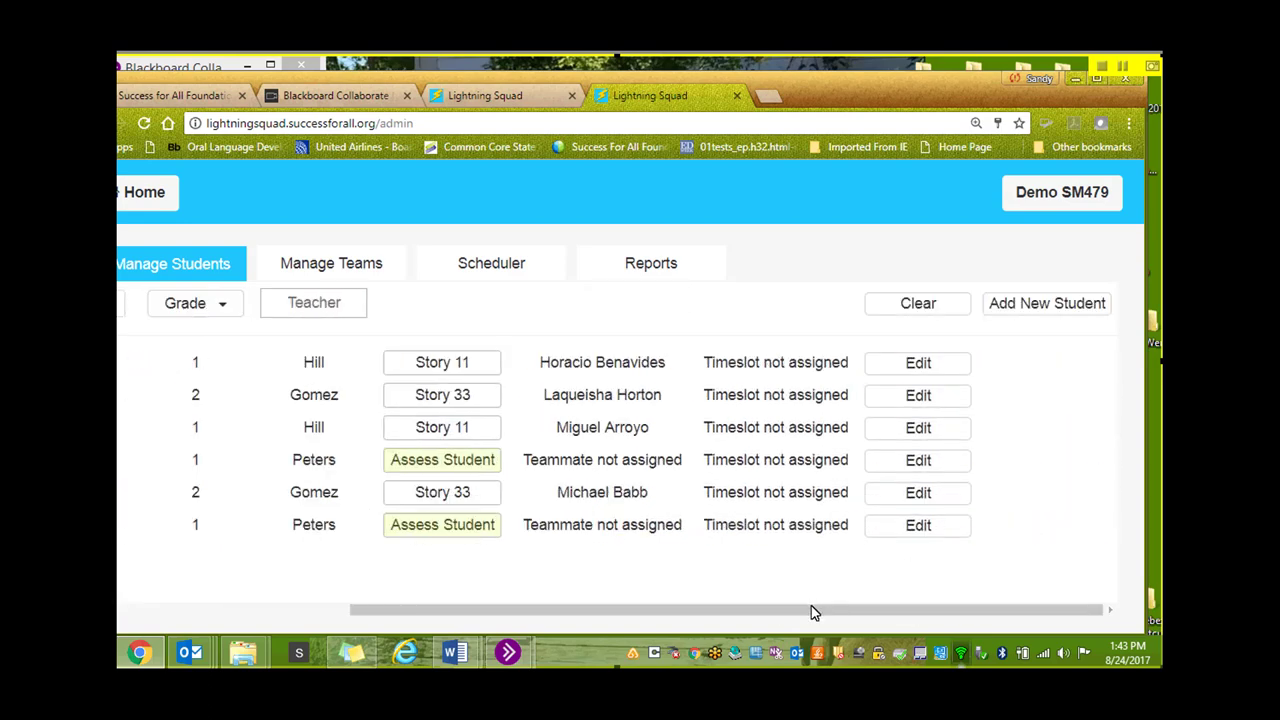
left_click_drag(731, 608, 486, 614)
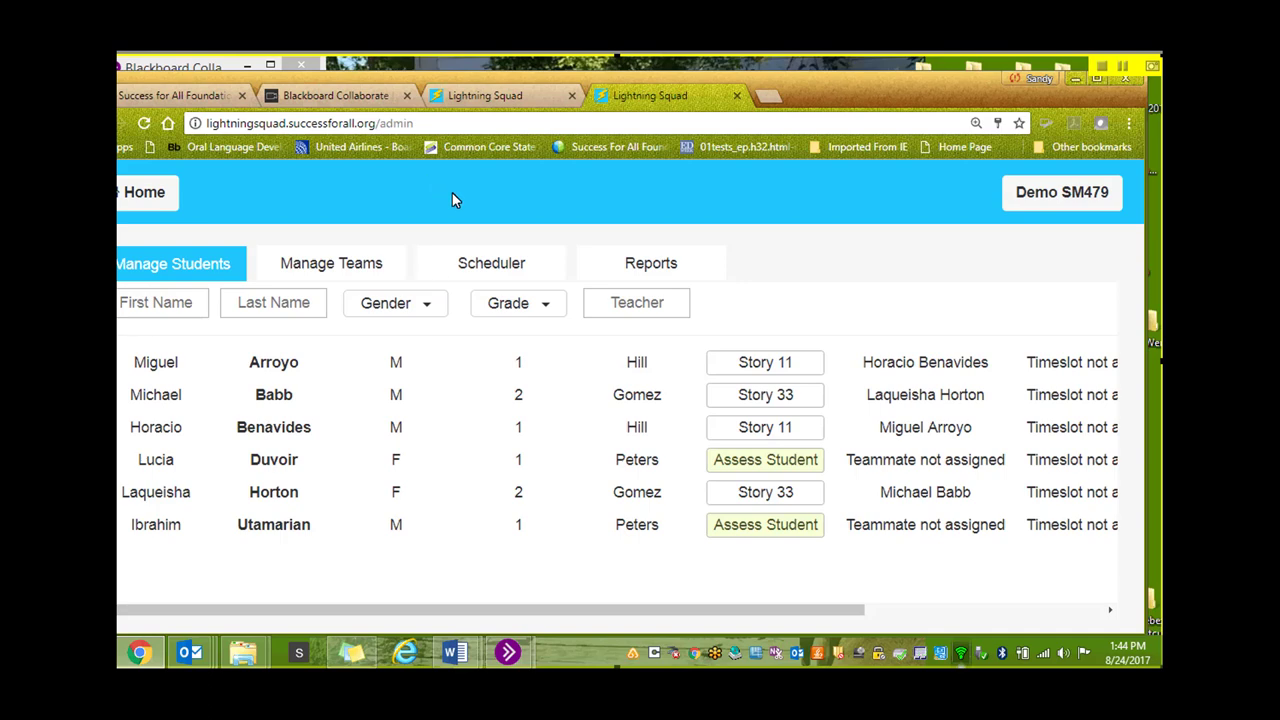
Compare both accounts' student lists across tabs, reposition the window, and stop sharing the browser
left_click(482, 92)
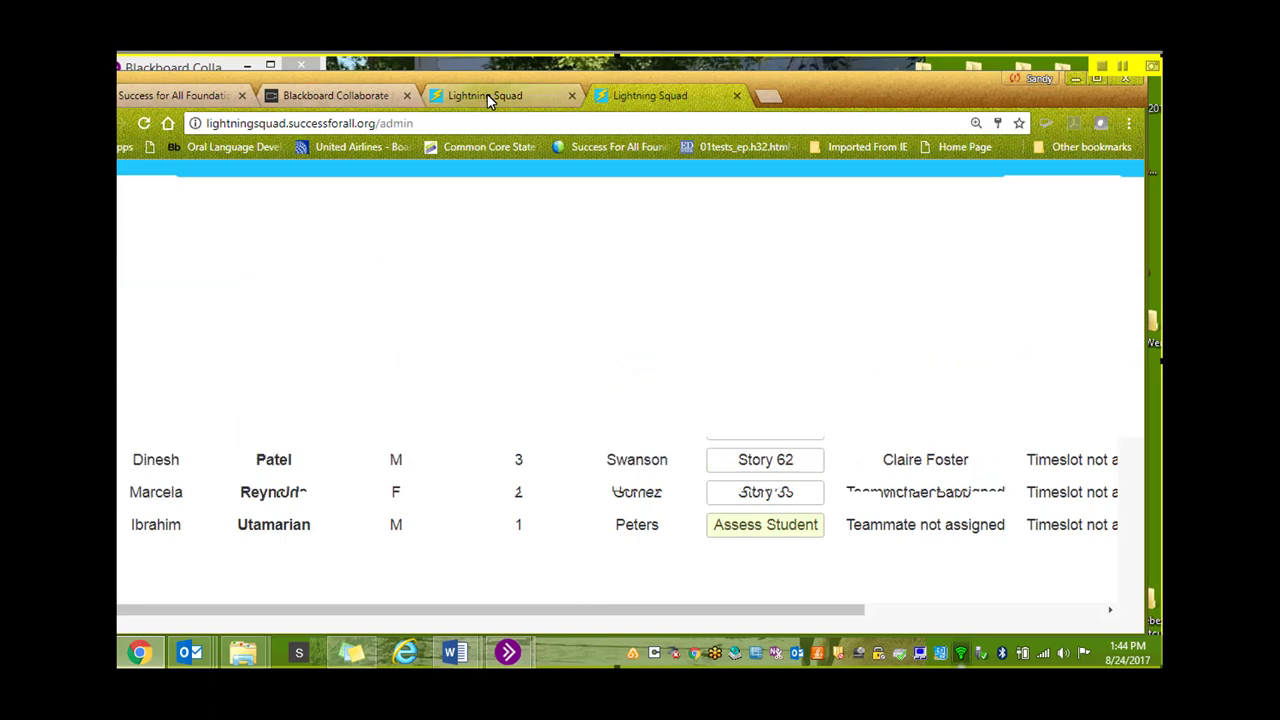
left_click(629, 96)
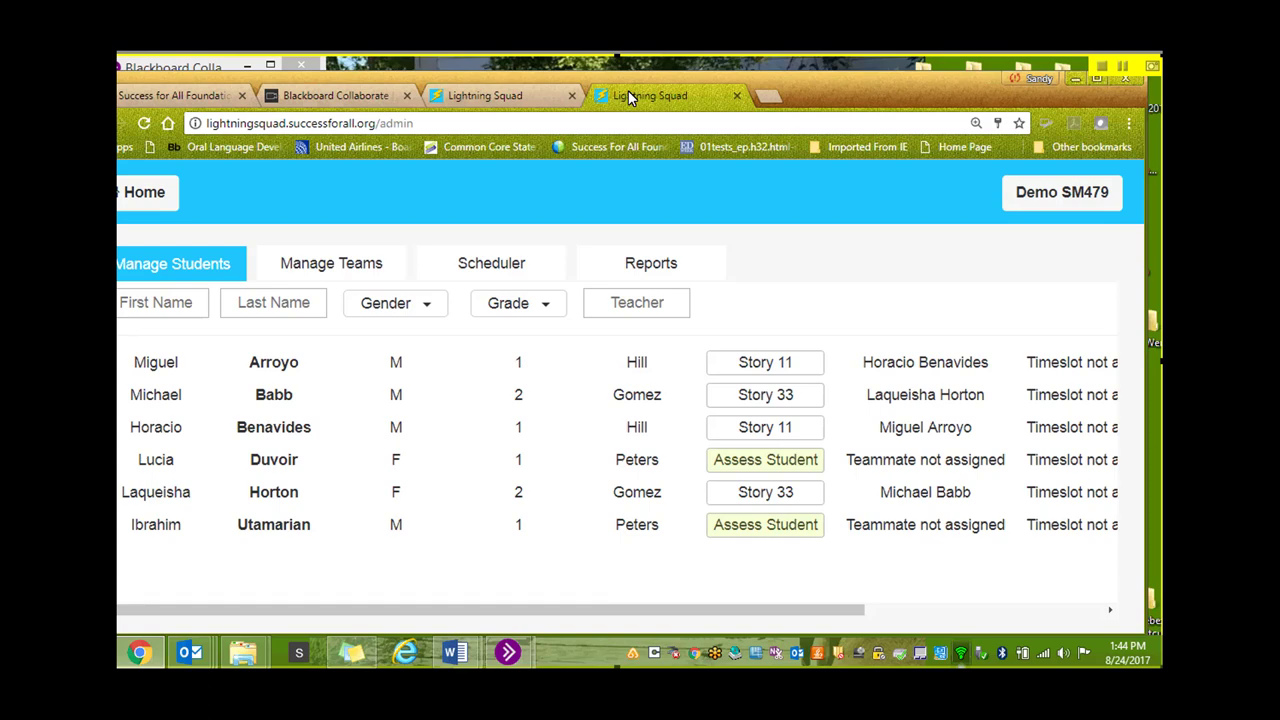
double_click(629, 95)
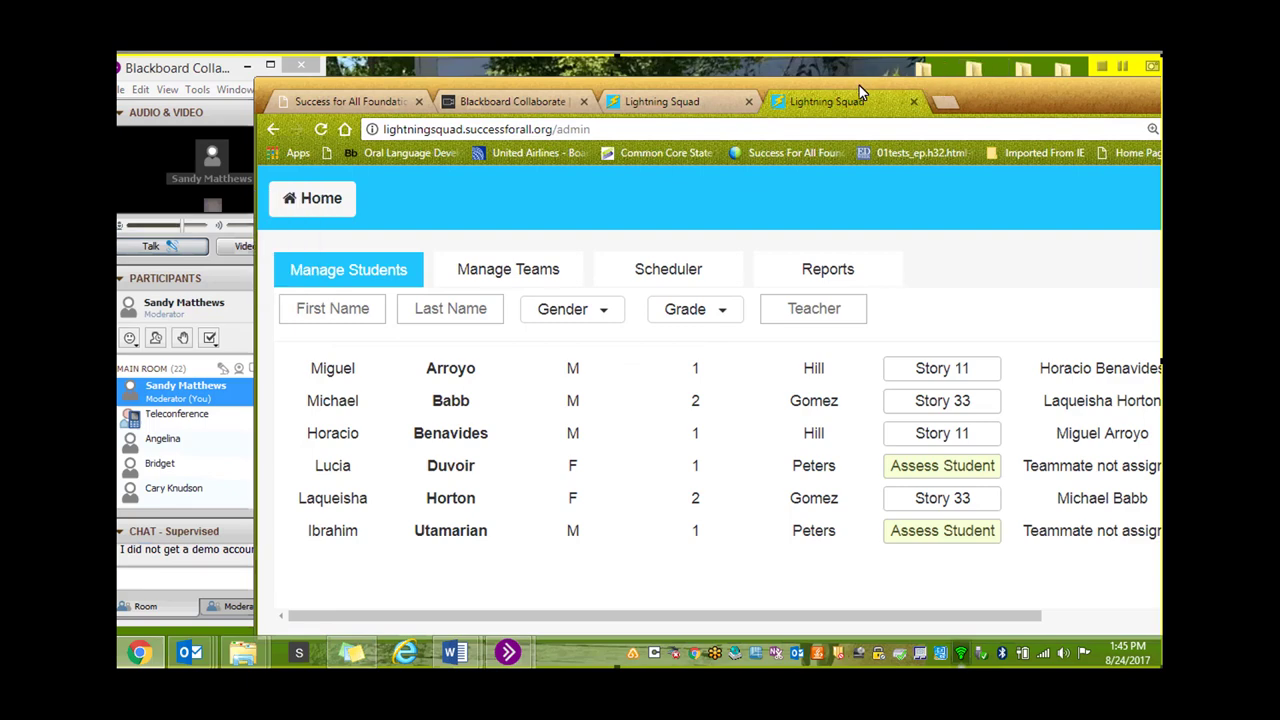
left_click_drag(797, 92, 697, 90)
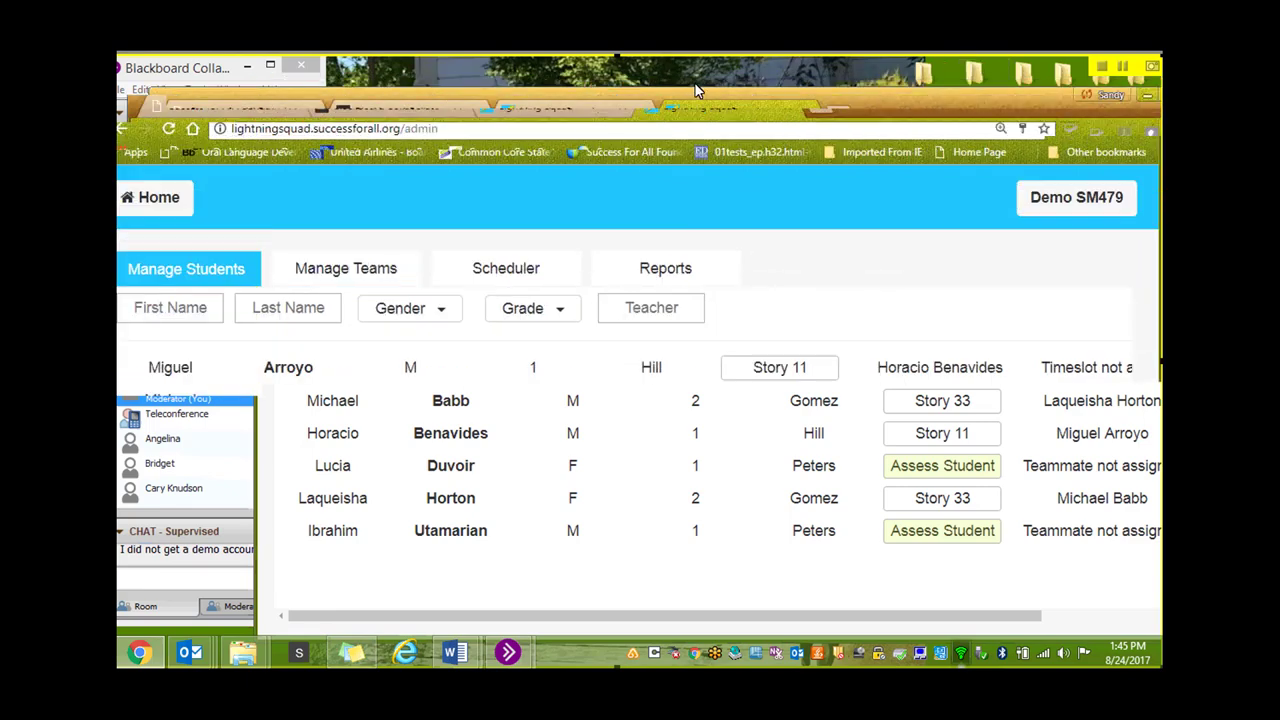
left_click(493, 106)
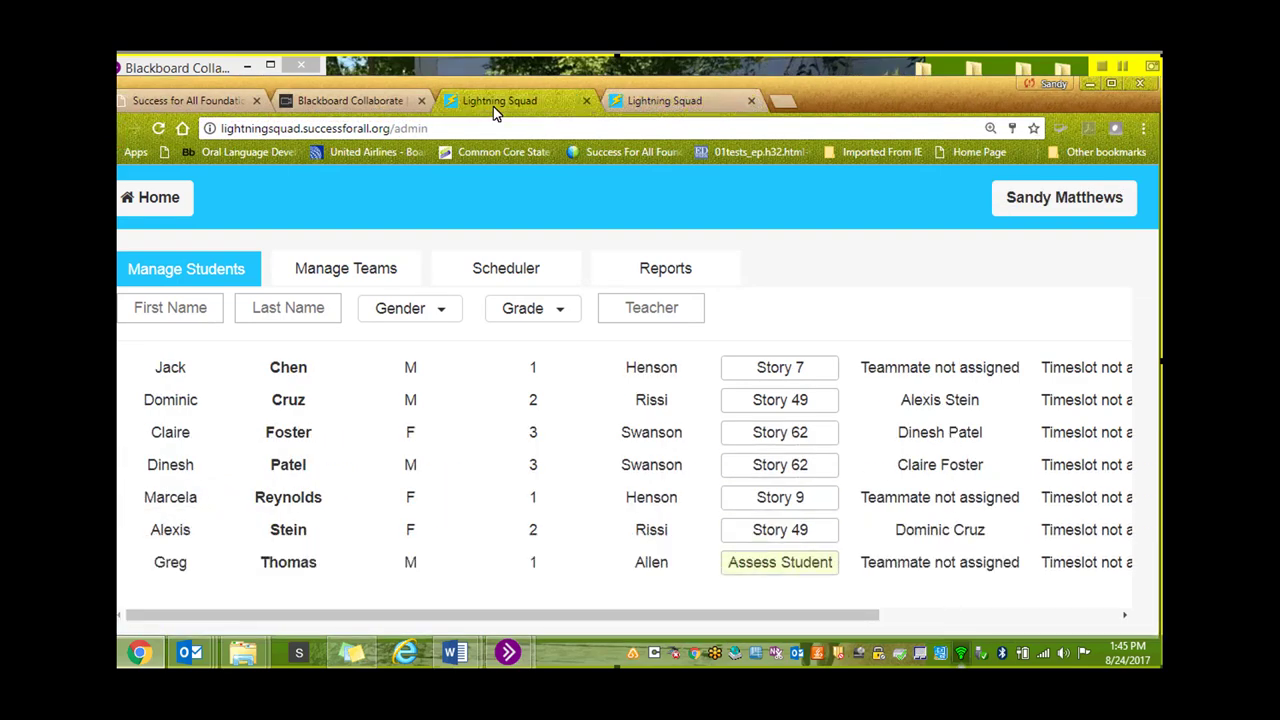
left_click(666, 100)
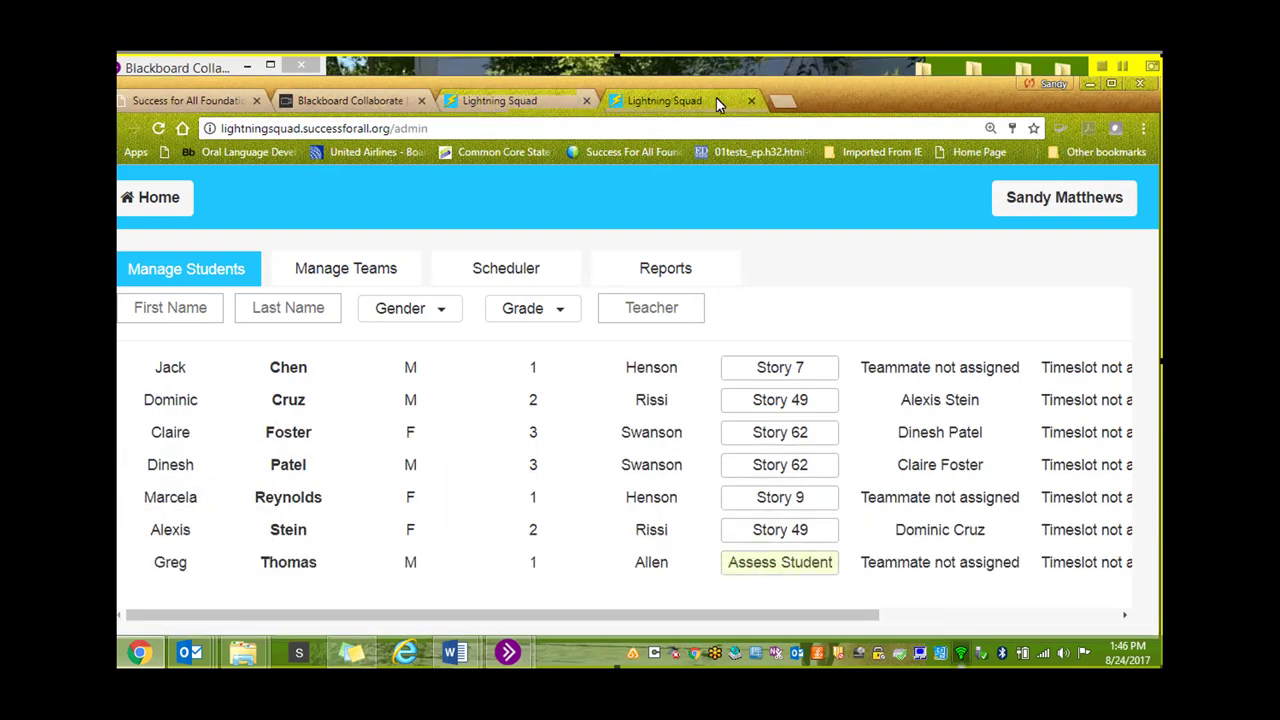
left_click(1103, 66)
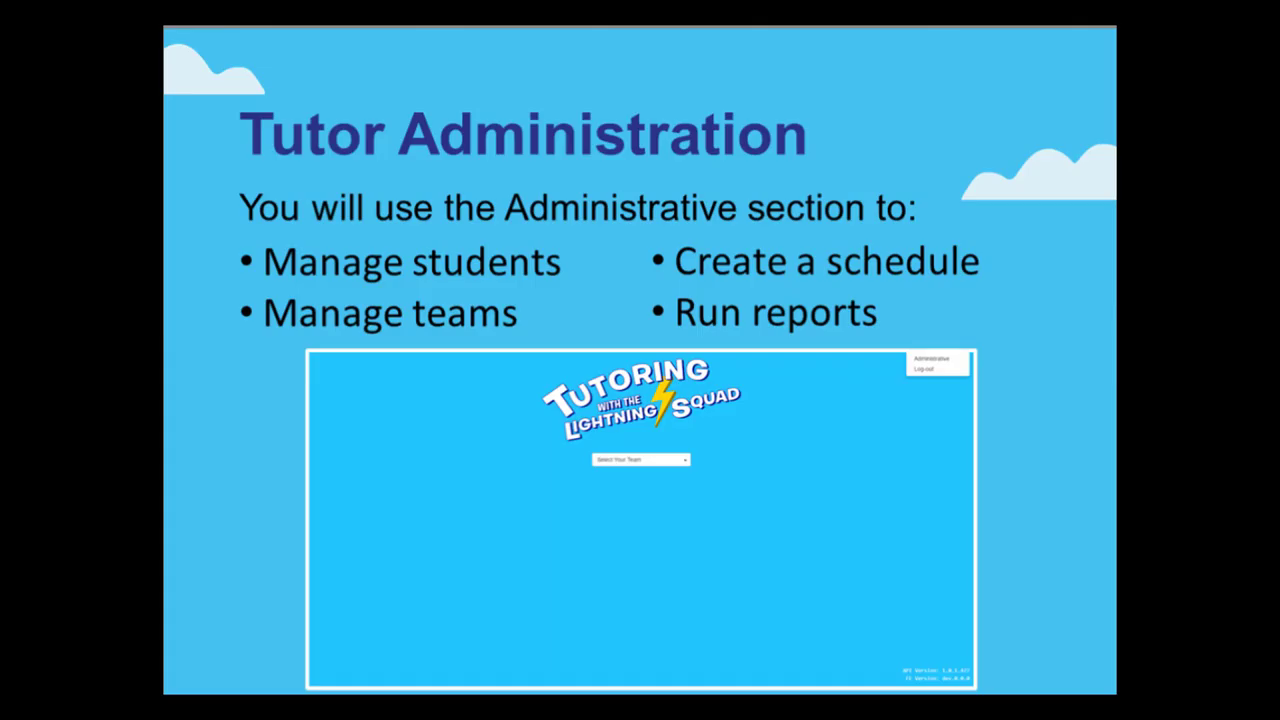
Advance the slideshow past 'Manage Students- edits' to the 'Assessment Practice' slide
key("Right")
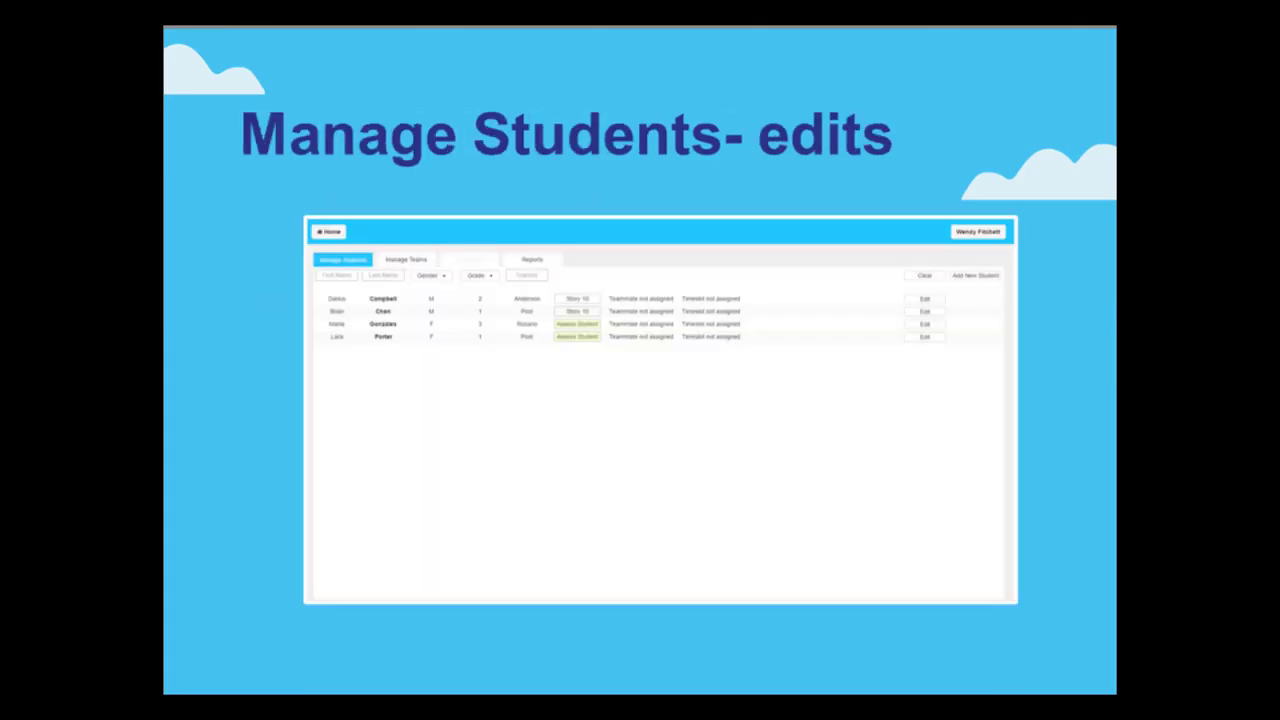
key("Right")
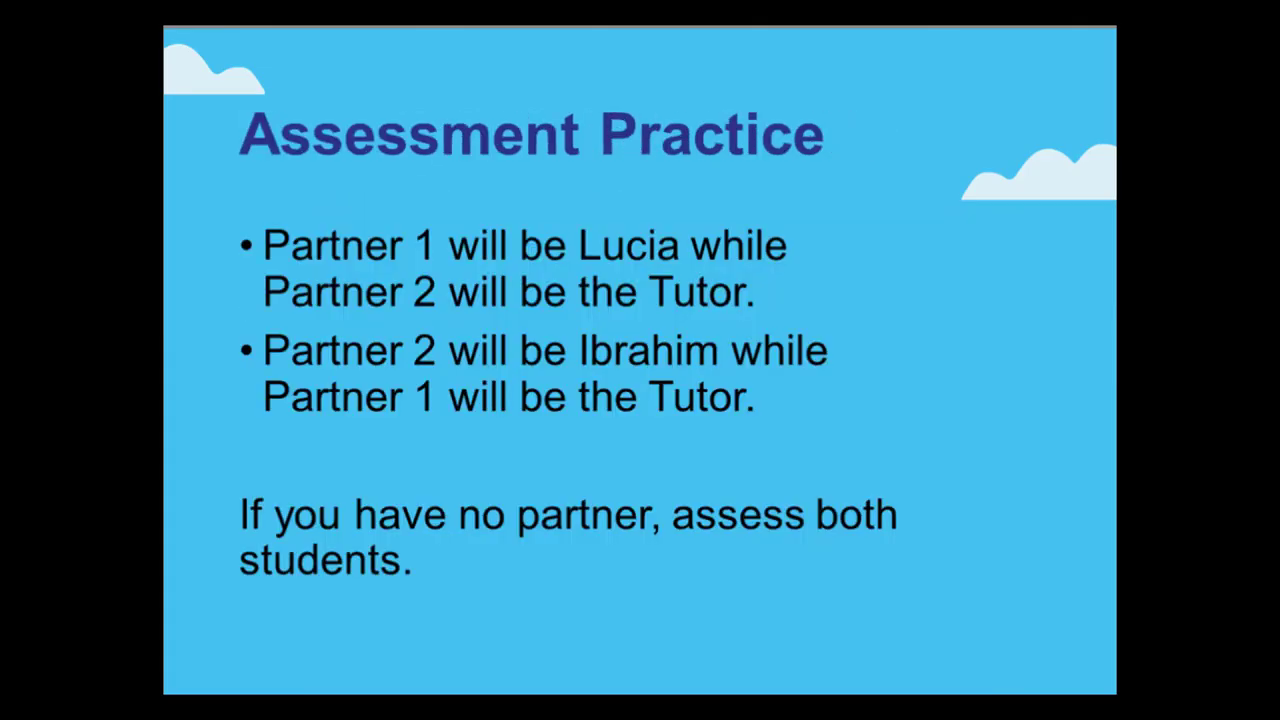
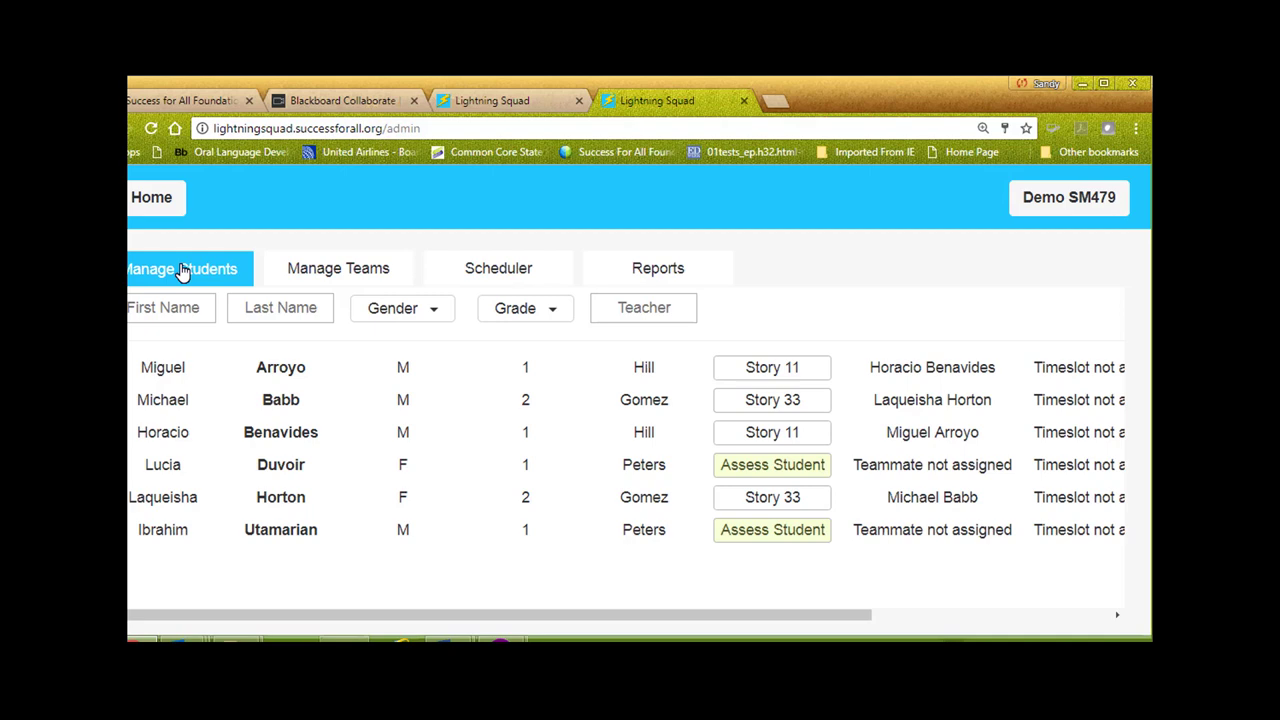
Pair the two unassigned first-grade students into a new team assigned Story 9
left_click(338, 270)
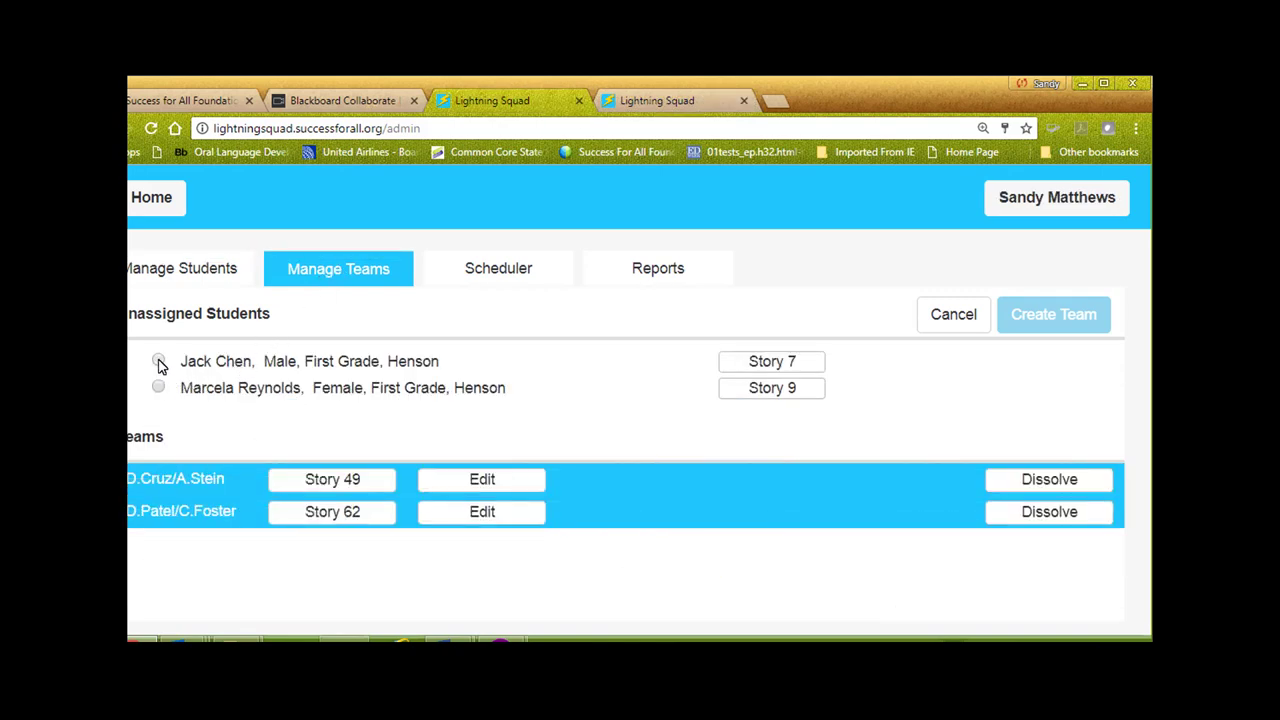
left_click(159, 362)
left_click(158, 388)
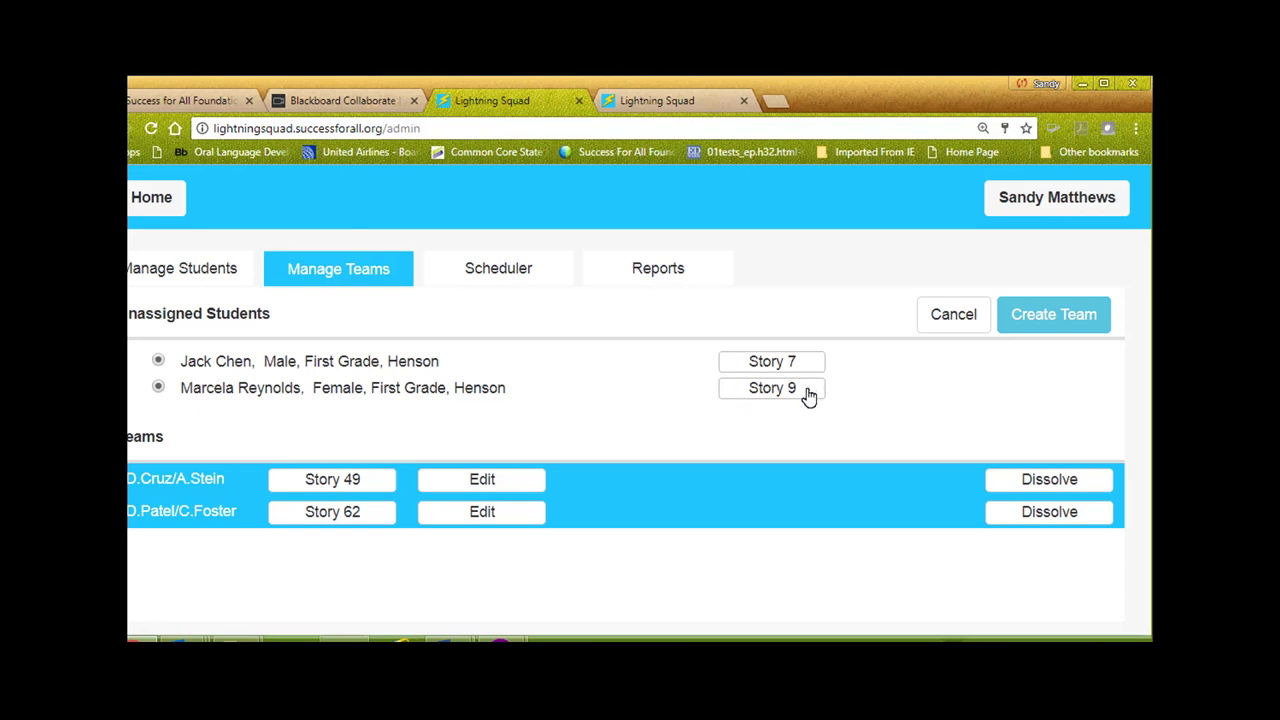
left_click(1053, 316)
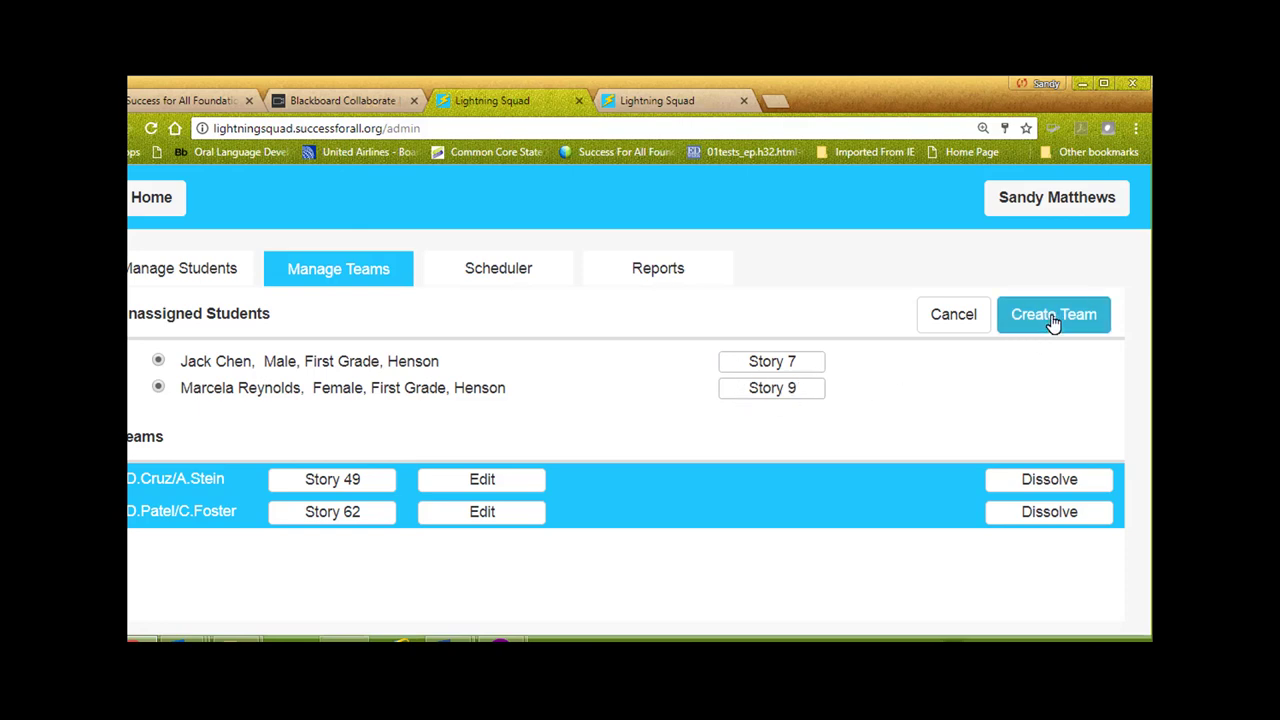
left_click(1051, 314)
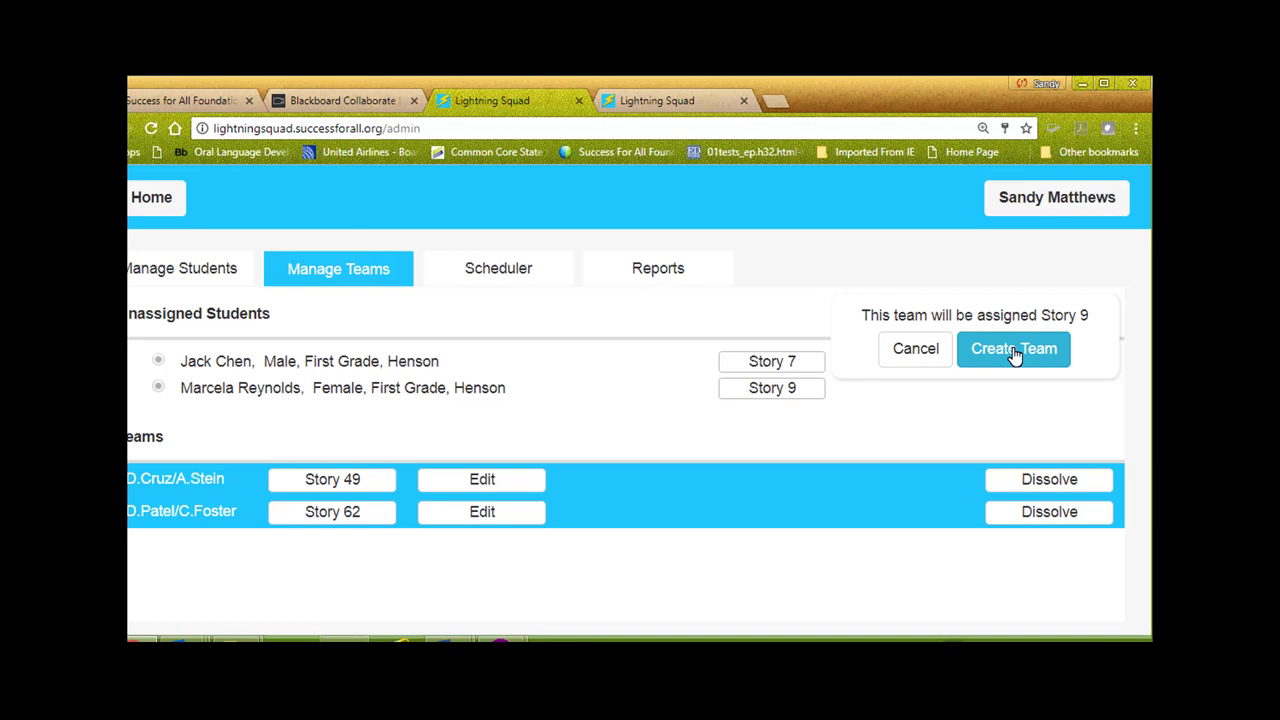
left_click(1017, 357)
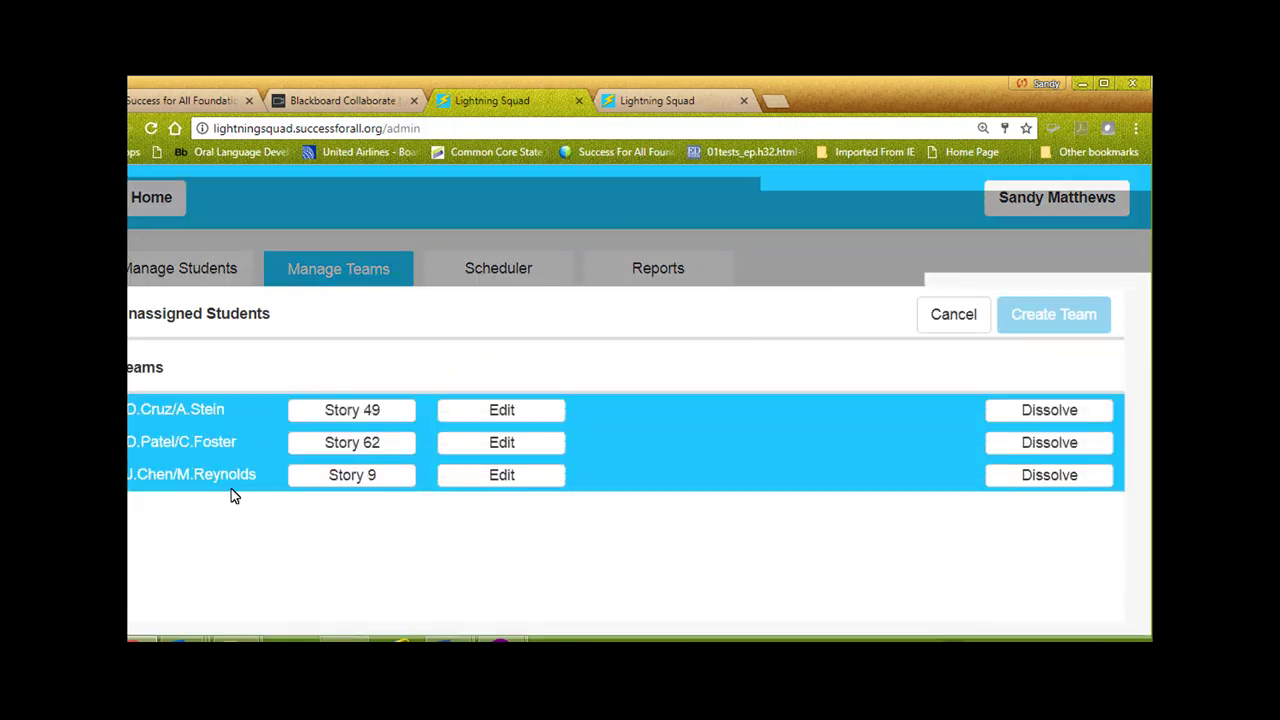
Change the new team's story from Story 9 to Story 8, then go to the Scheduler
left_click(505, 480)
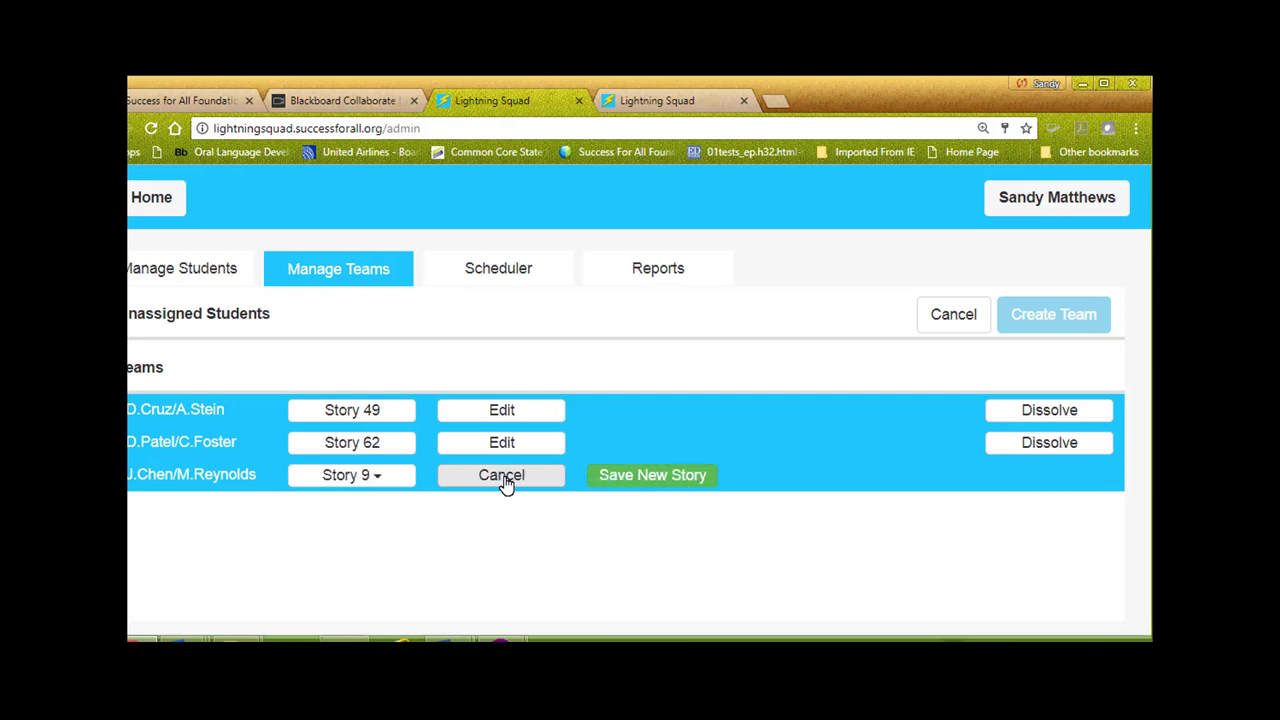
left_click(378, 480)
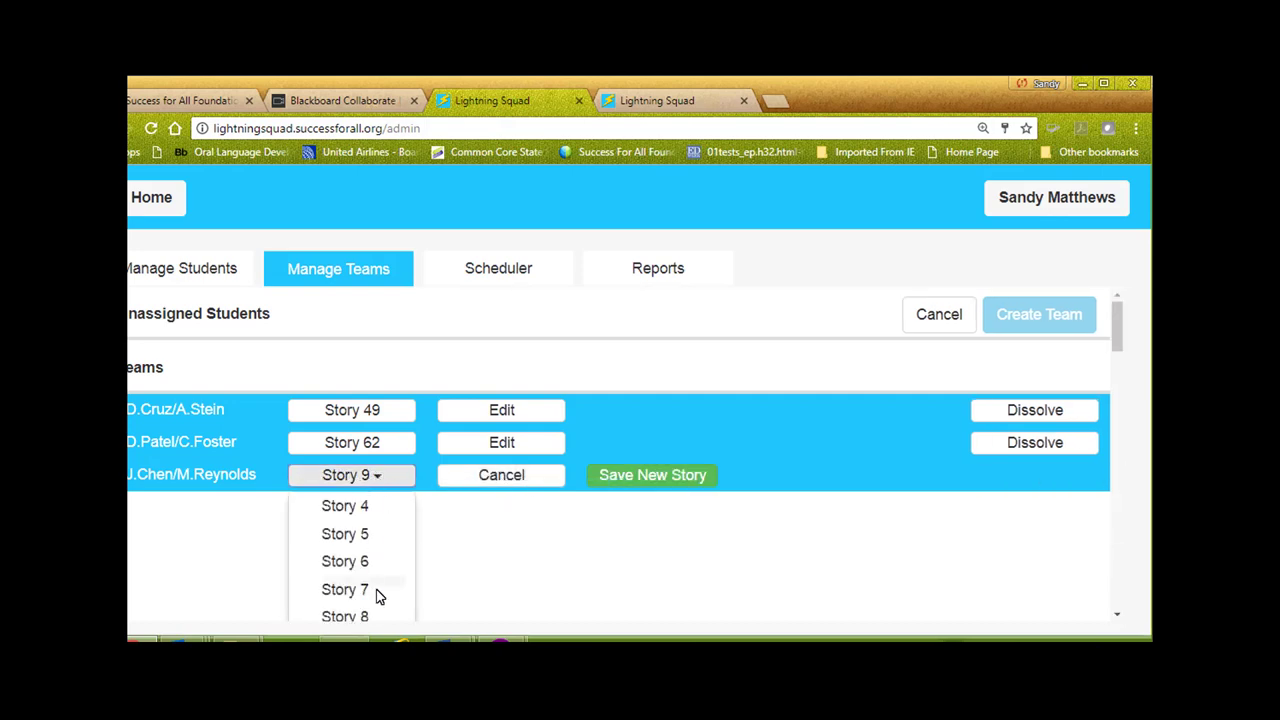
left_click(371, 618)
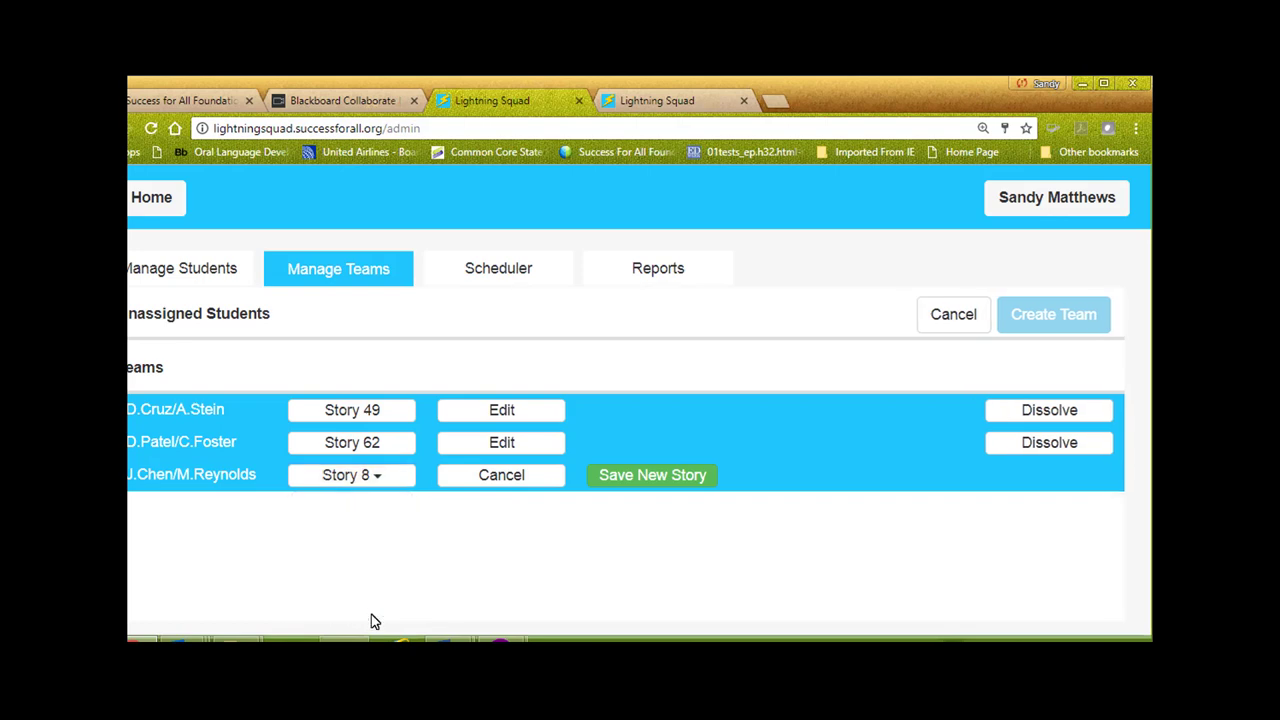
left_click(652, 478)
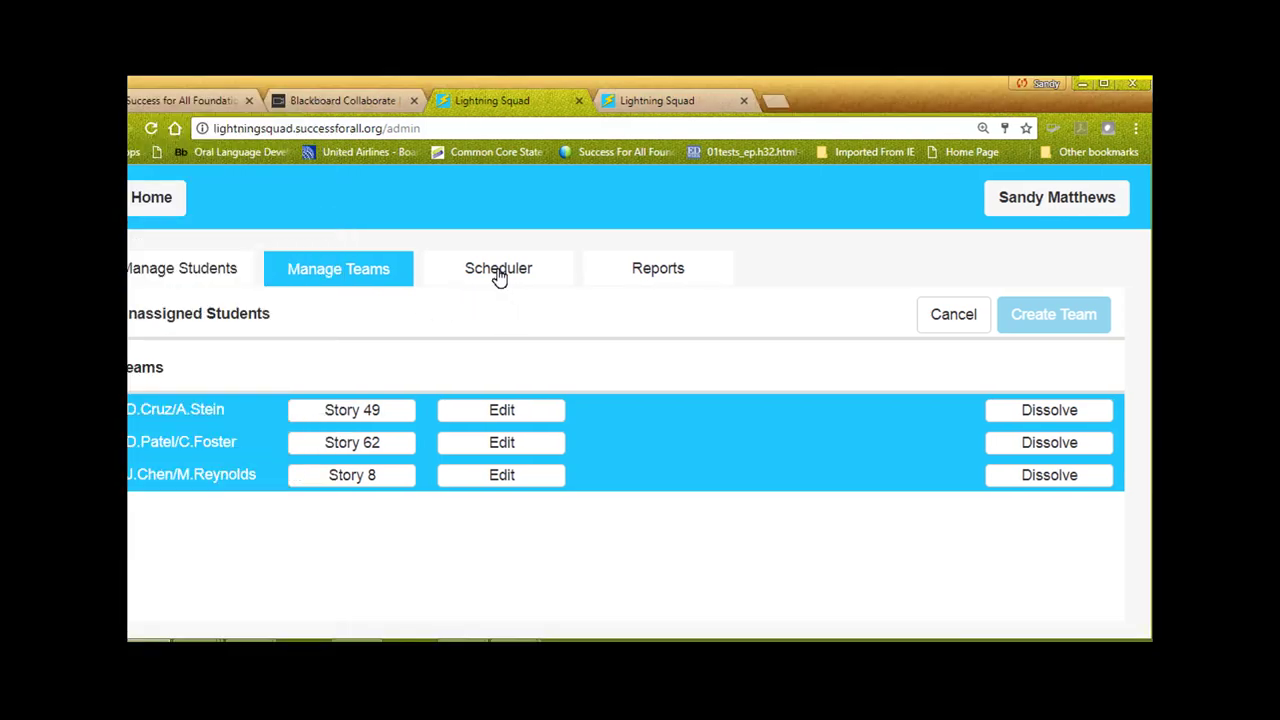
left_click(499, 276)
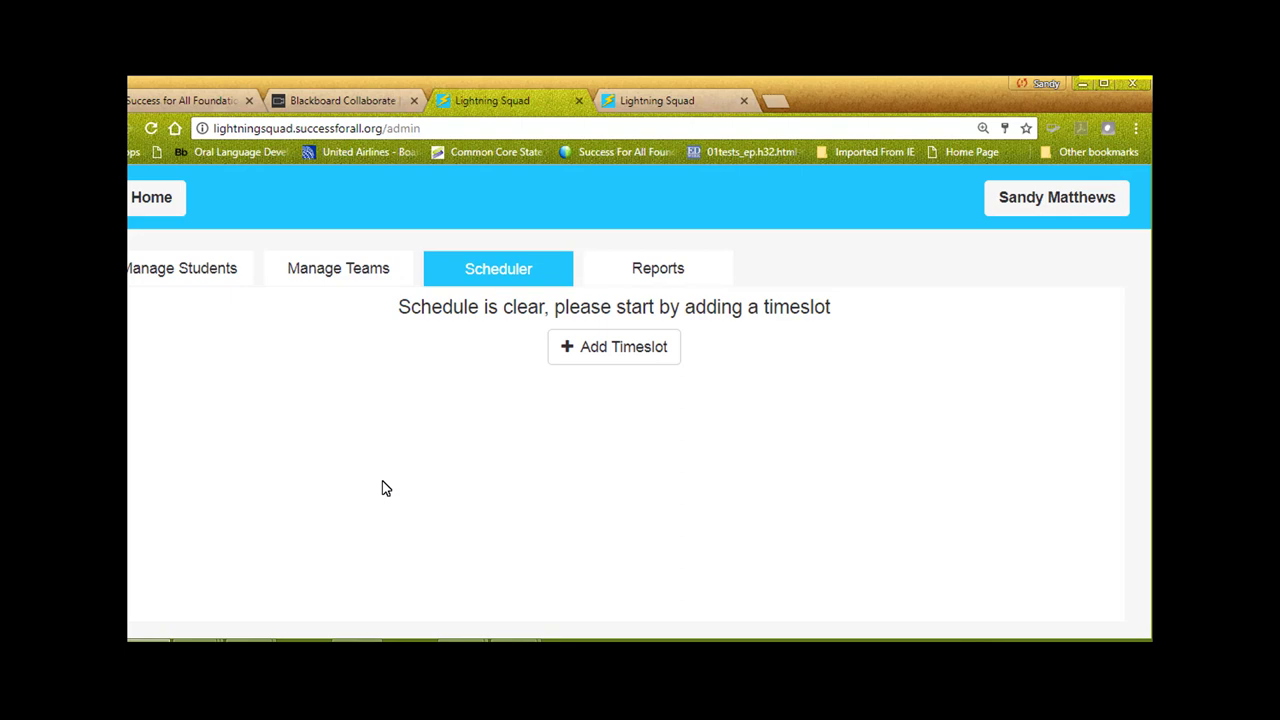
Add a timeslot running from 8:00 to 8:30 AM
left_click(589, 359)
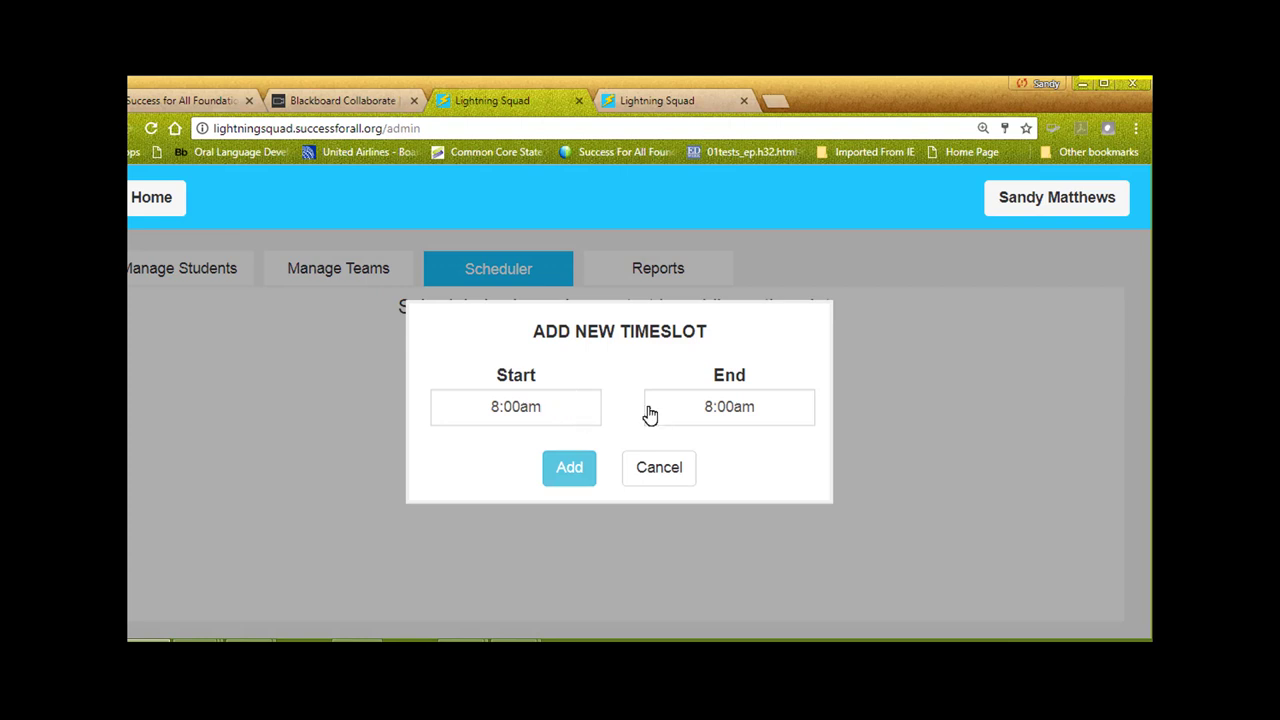
left_click(730, 414)
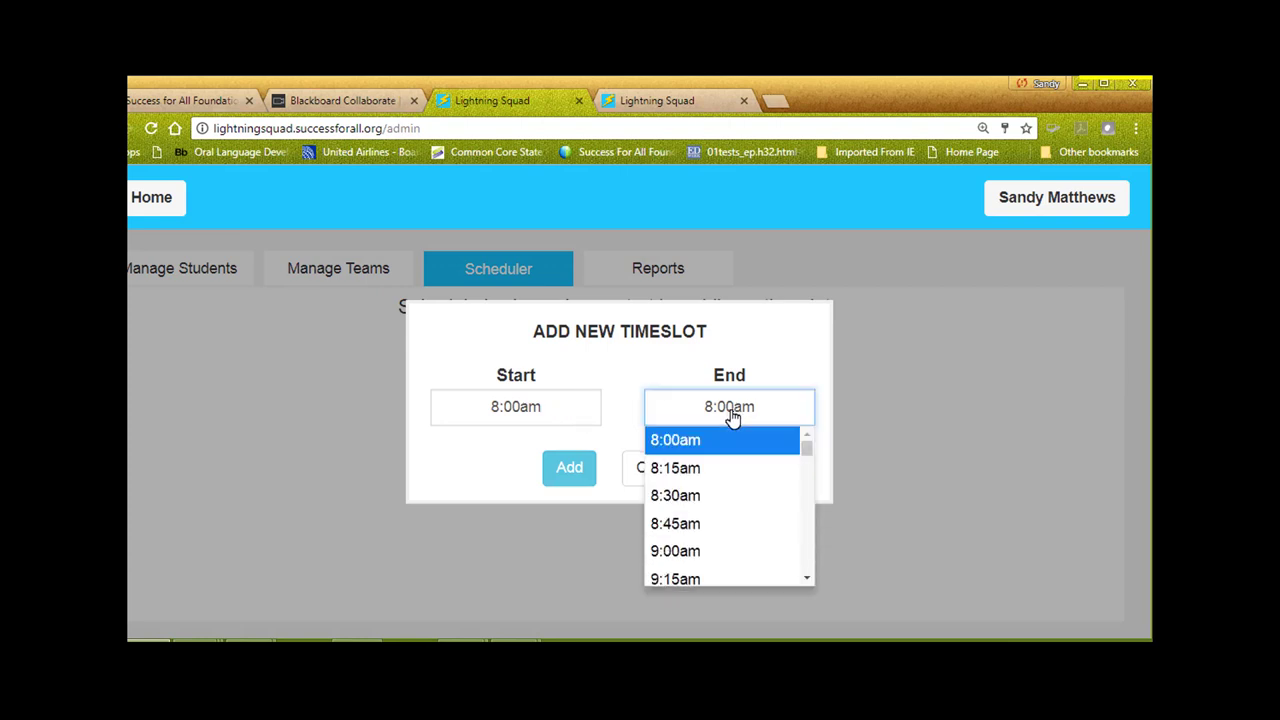
left_click(712, 497)
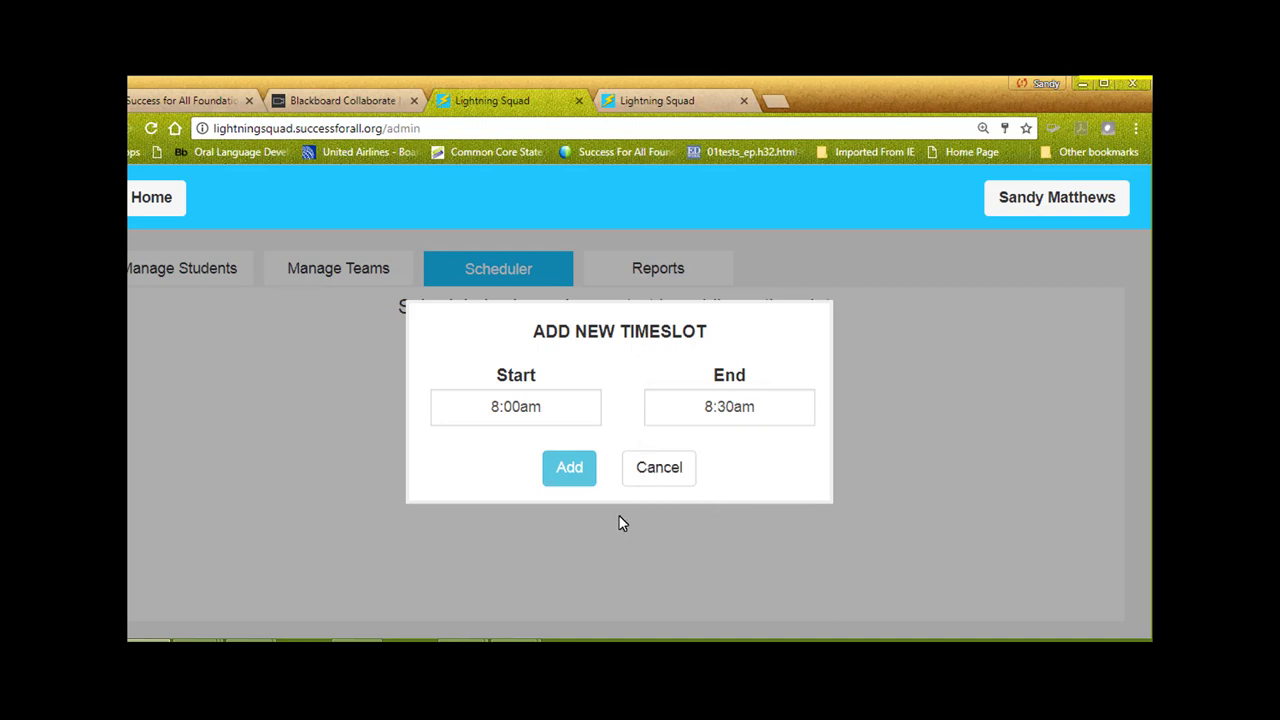
left_click(567, 470)
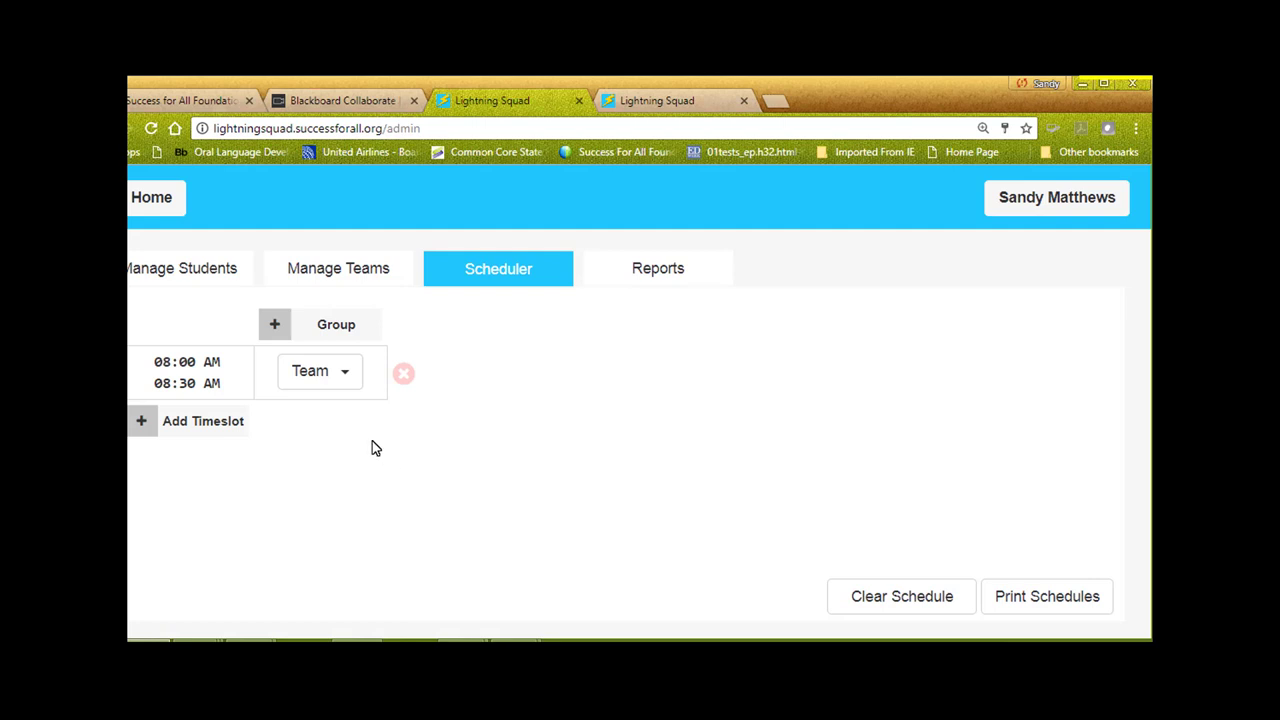
Expand the 8:00–8:30 AM timeslot to hold three team slots
left_click(345, 375)
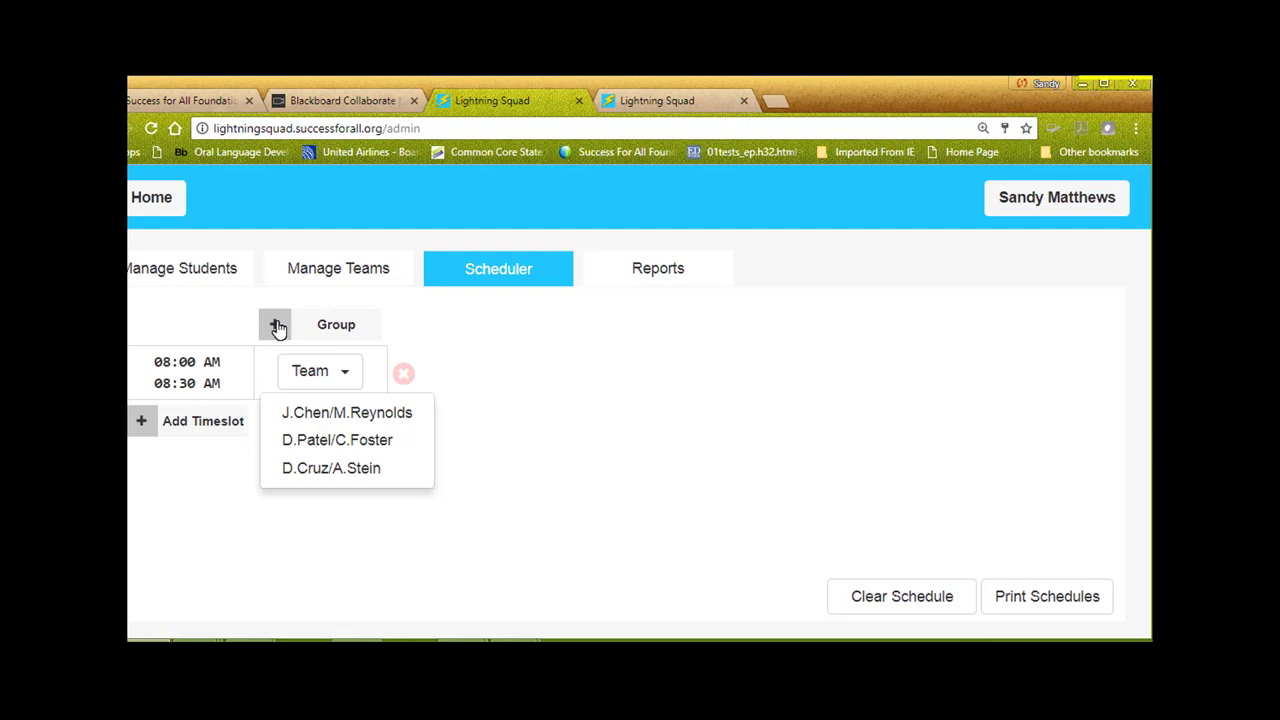
left_click(276, 325)
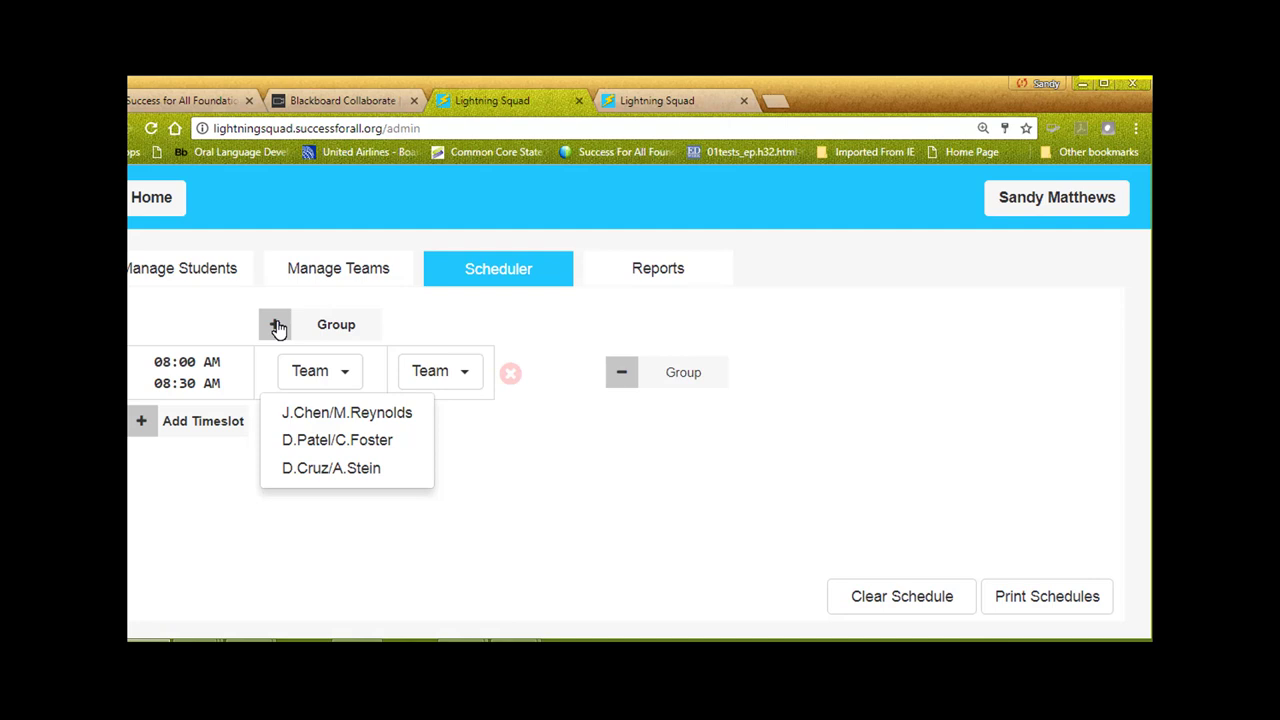
left_click(277, 326)
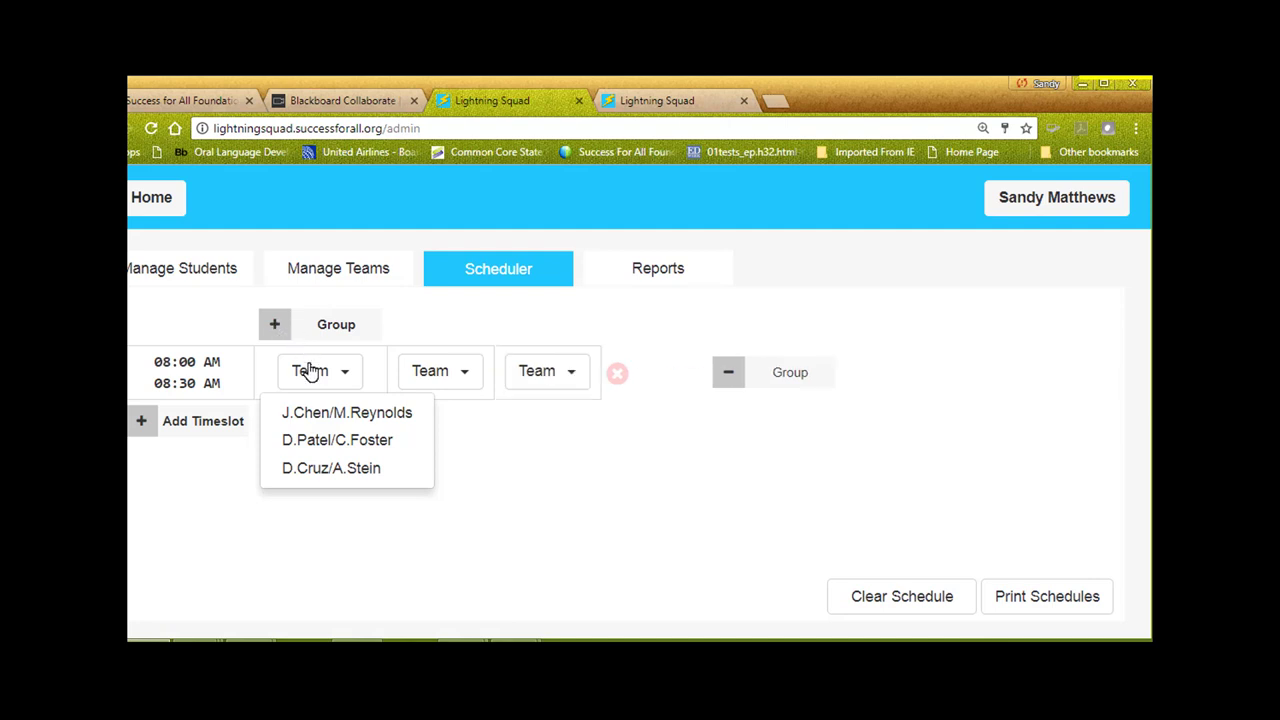
left_click(142, 424)
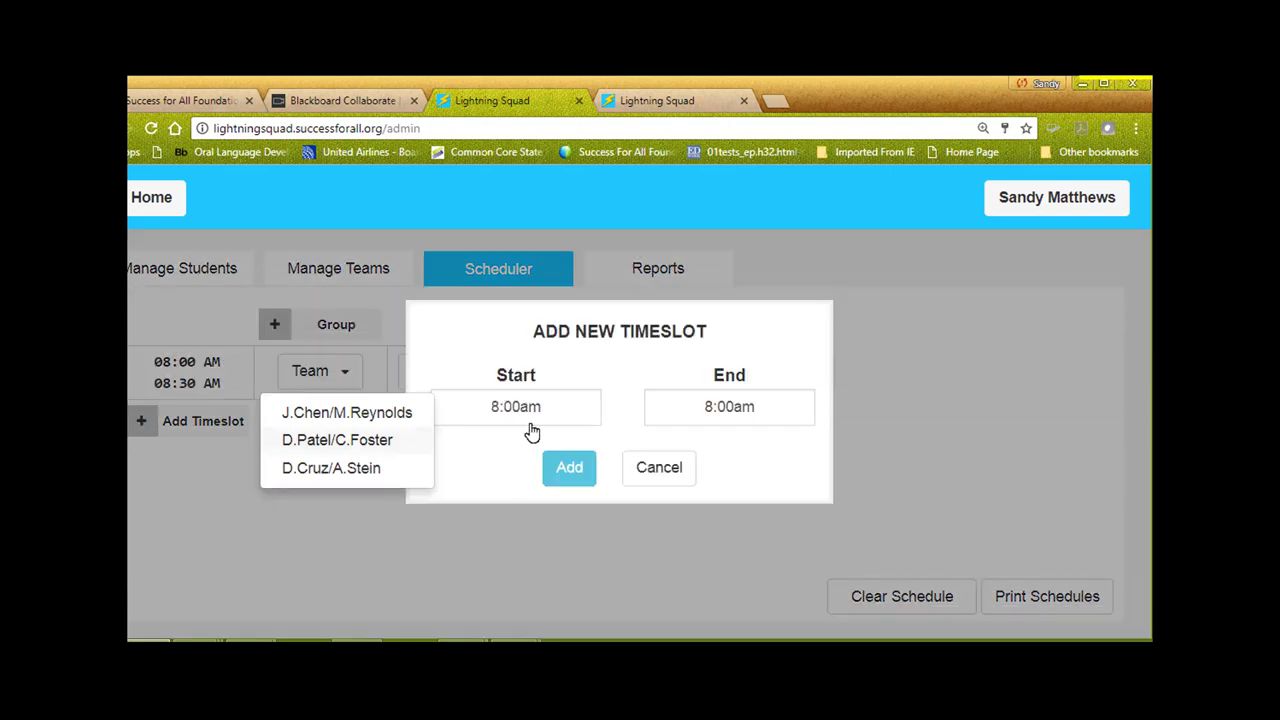
Add a second timeslot starting at 10:15 AM and ending at 10:45 AM
left_click(540, 420)
left_click_drag(591, 490, 591, 503)
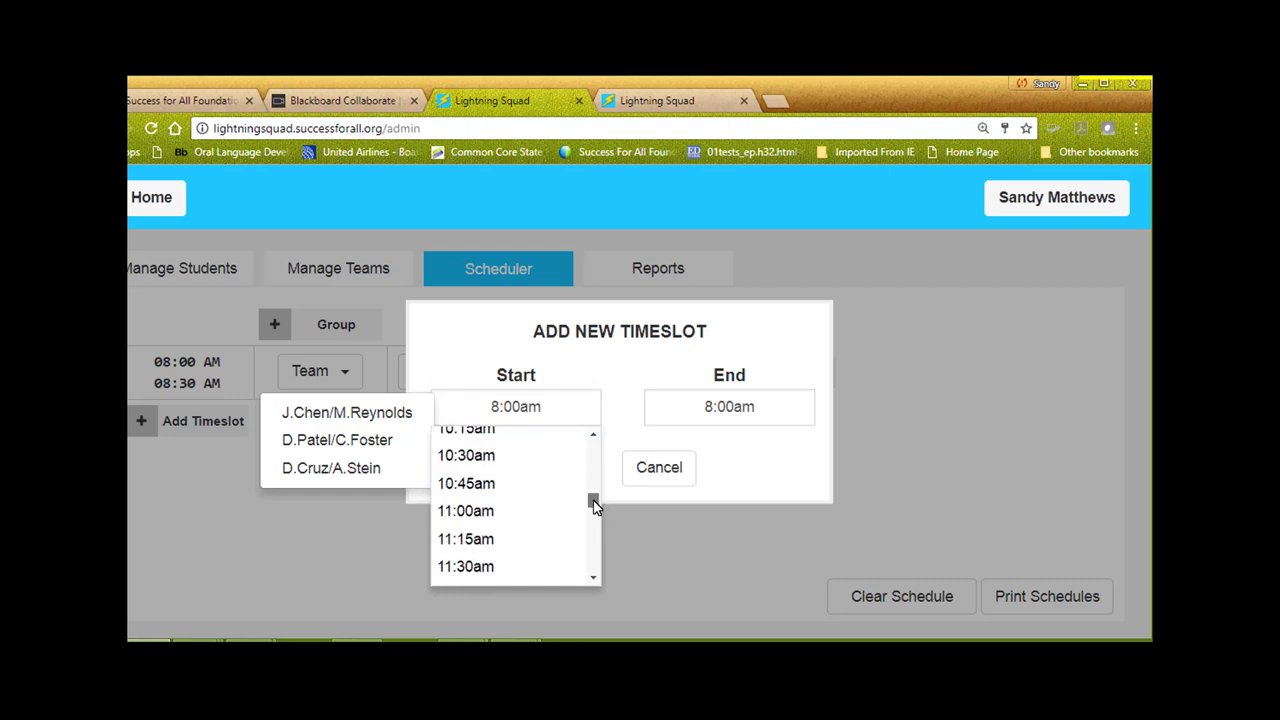
left_click(498, 437)
left_click(737, 423)
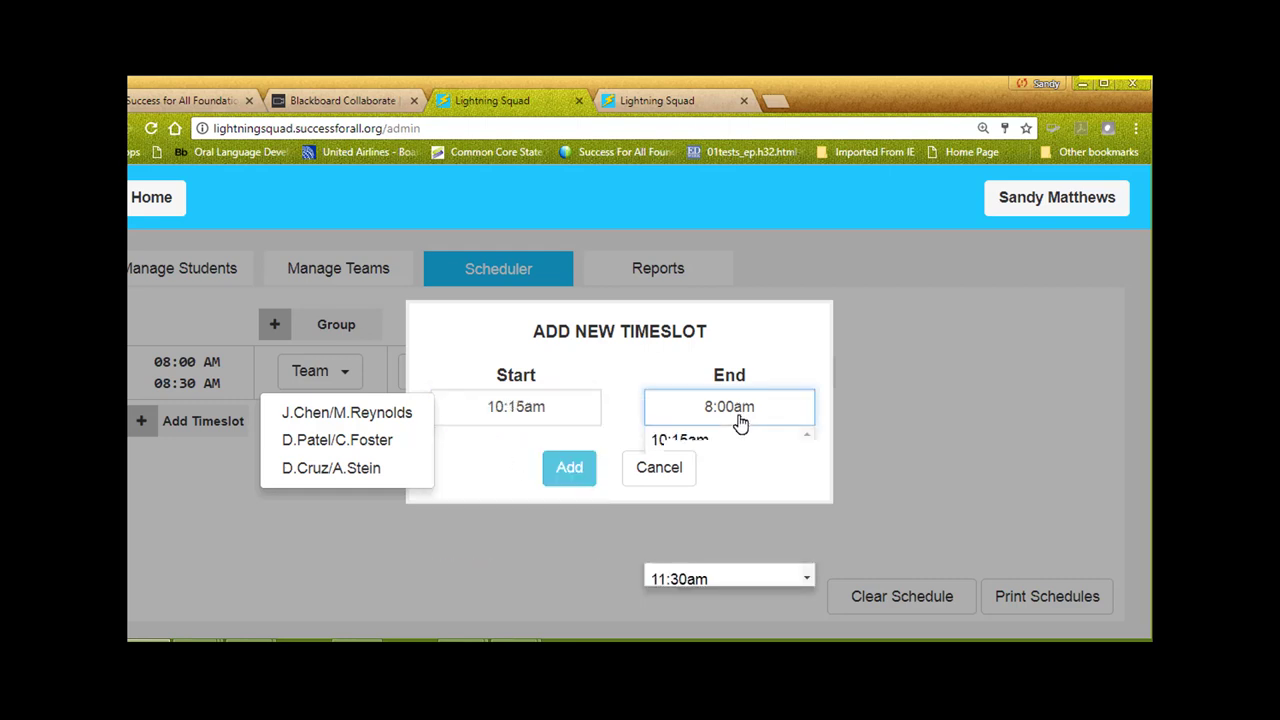
left_click(706, 494)
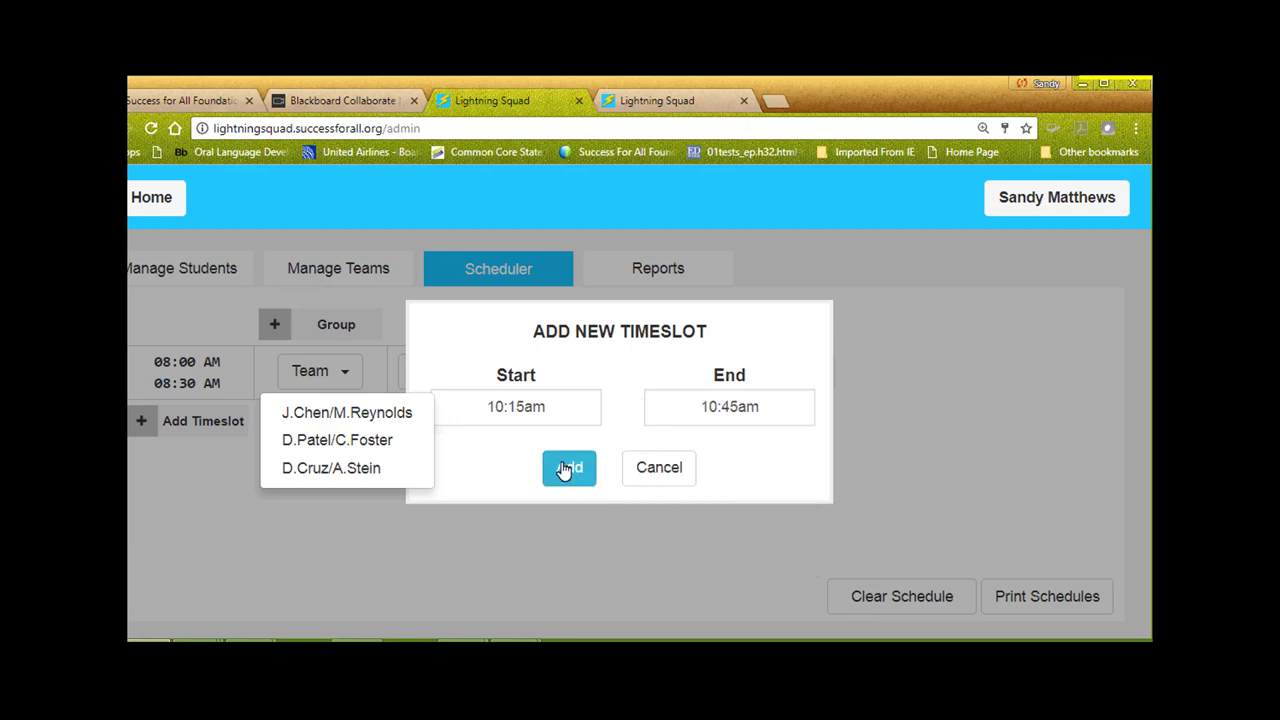
left_click(565, 468)
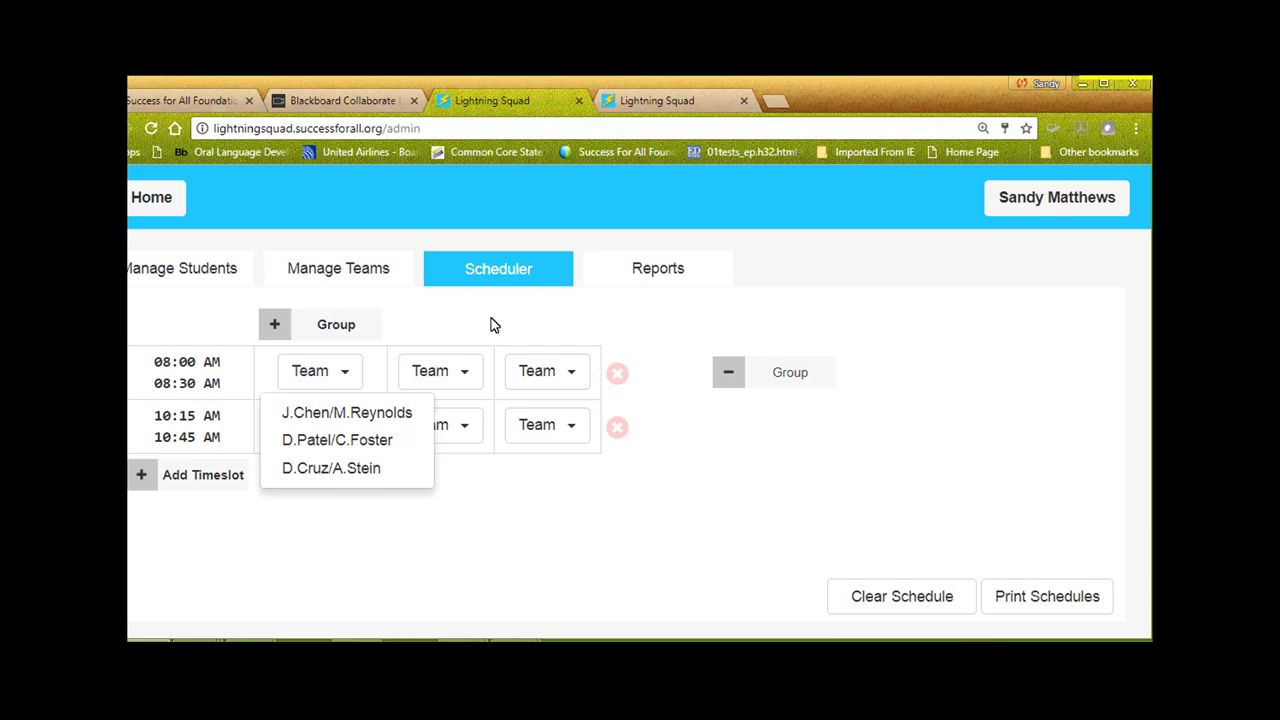
Assign two teams to the 8:00 AM slot and the third team to the 10:15 AM slot
left_click(366, 413)
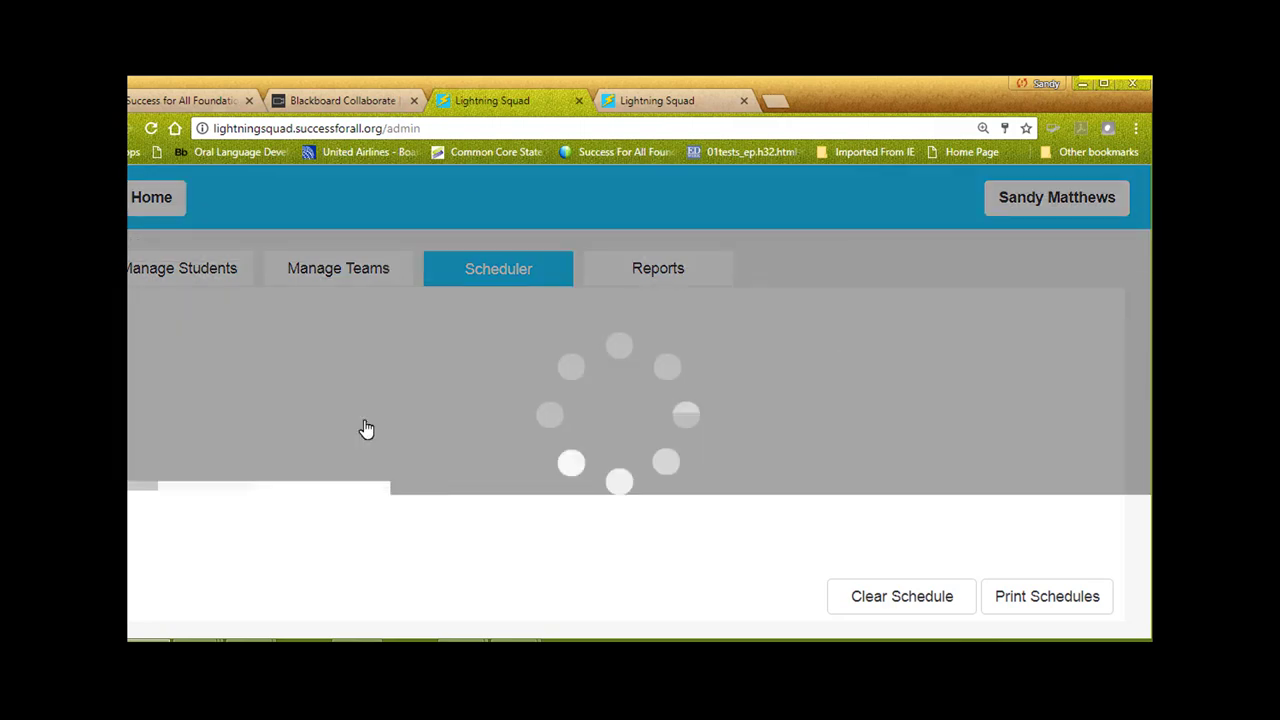
left_click(522, 376)
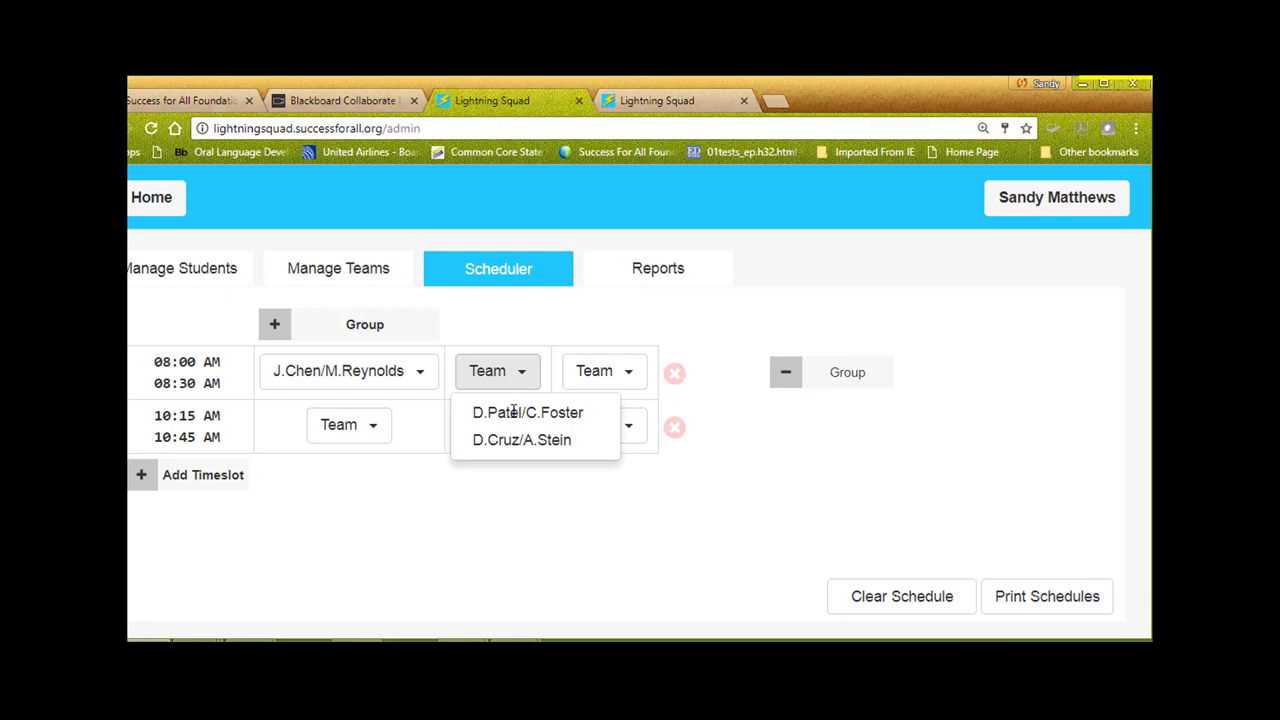
left_click(513, 414)
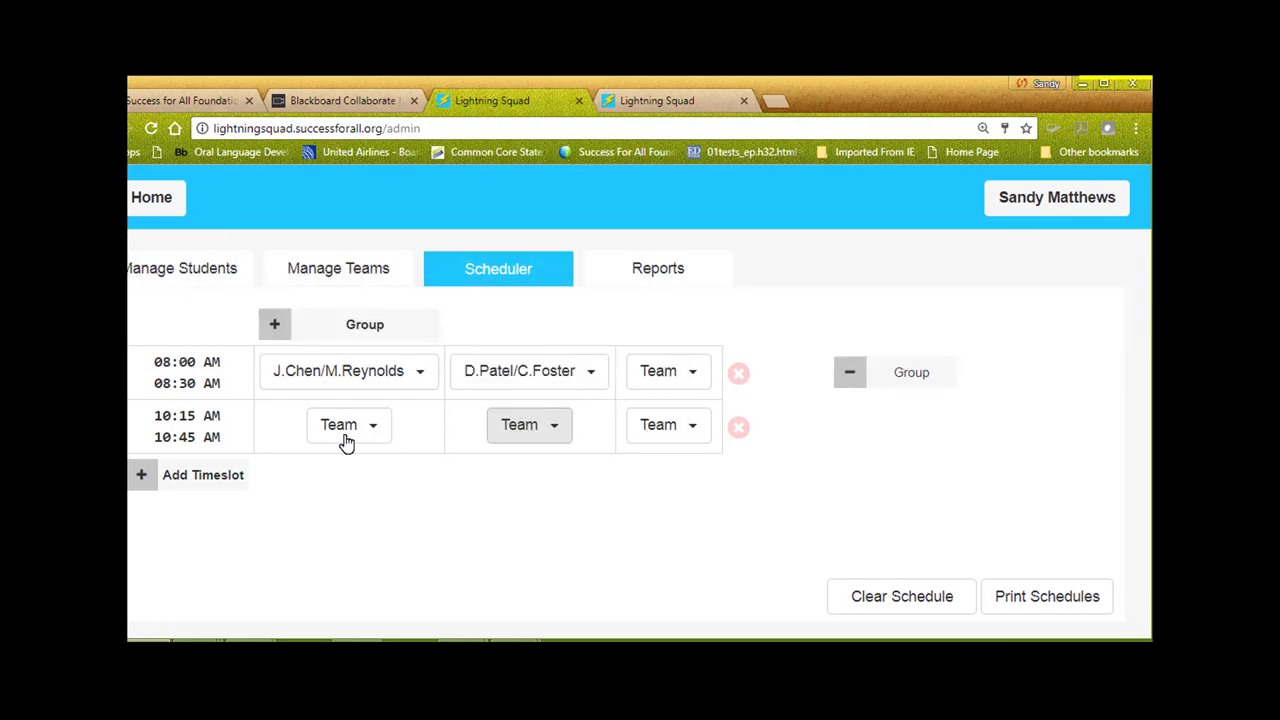
left_click(350, 436)
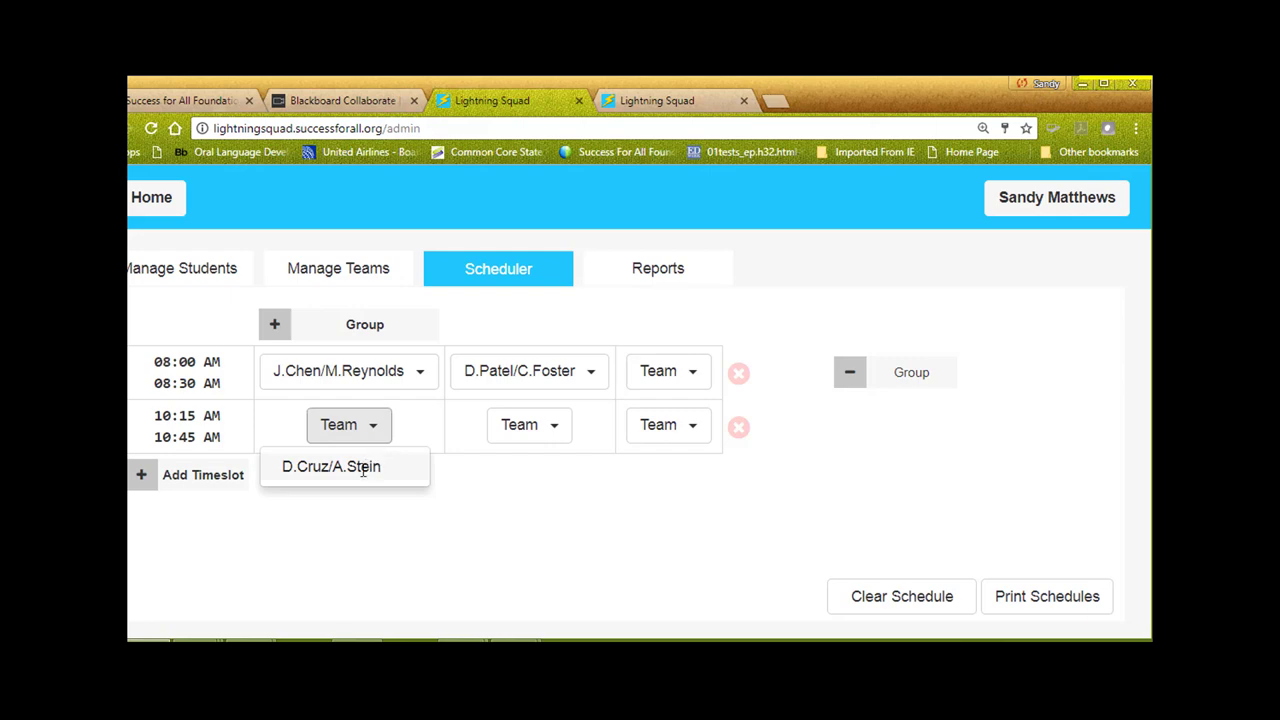
left_click(363, 469)
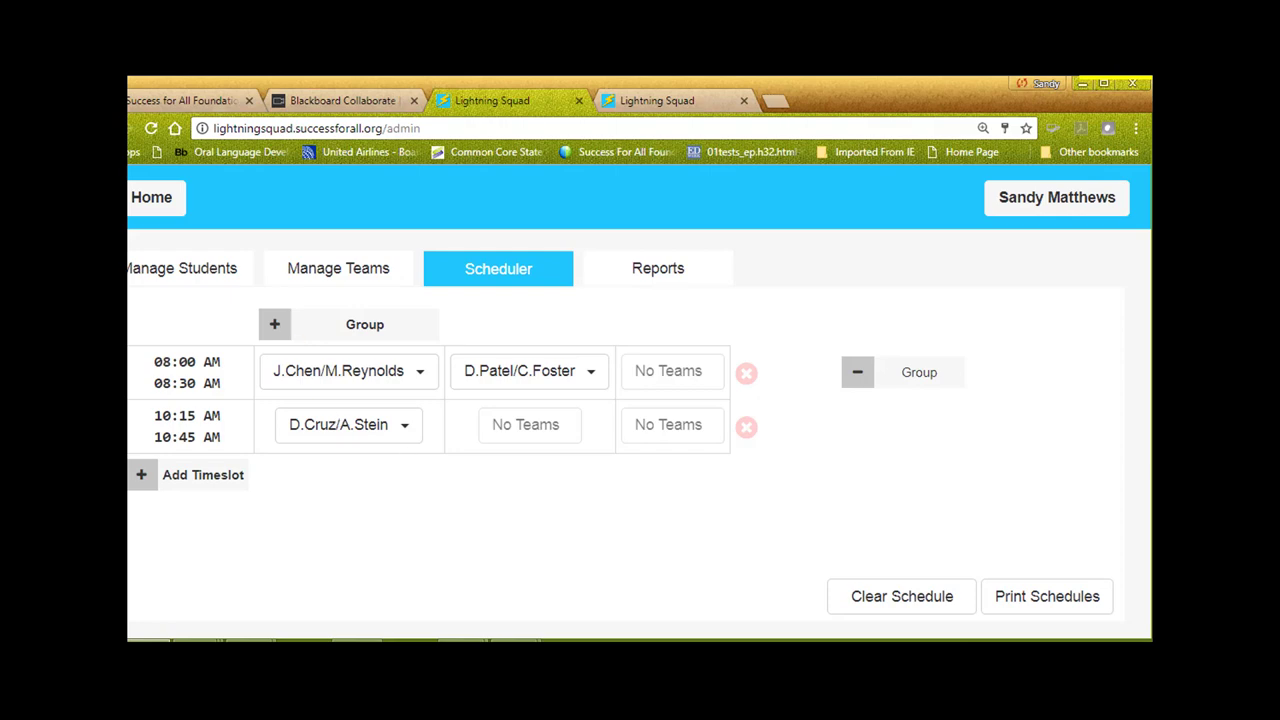
left_click(237, 82)
left_click(190, 478)
left_click(522, 416)
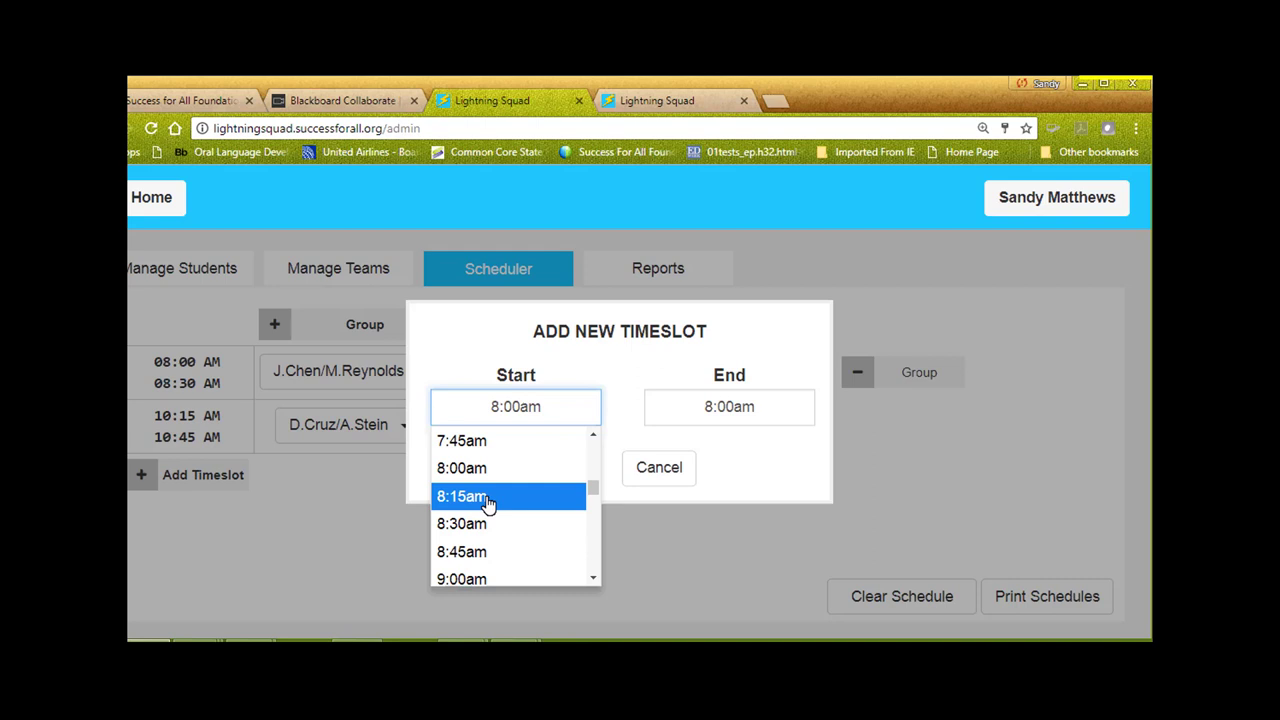
left_click(501, 339)
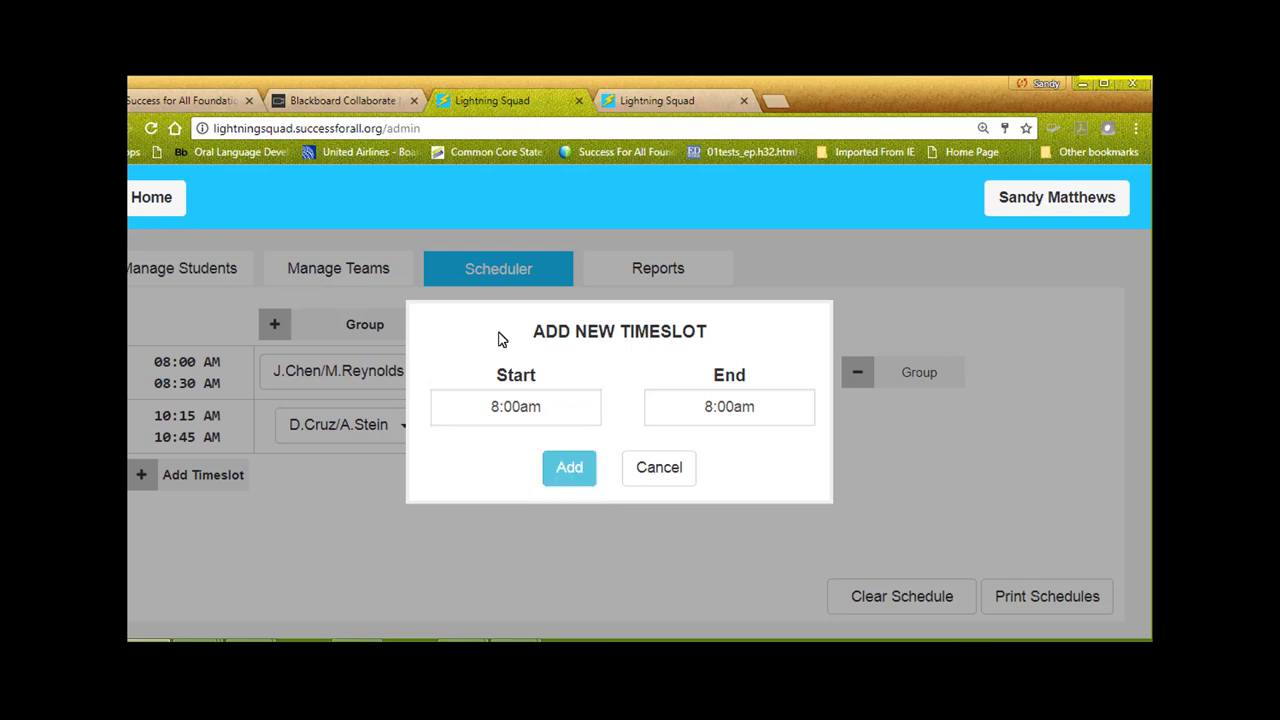
left_click(659, 468)
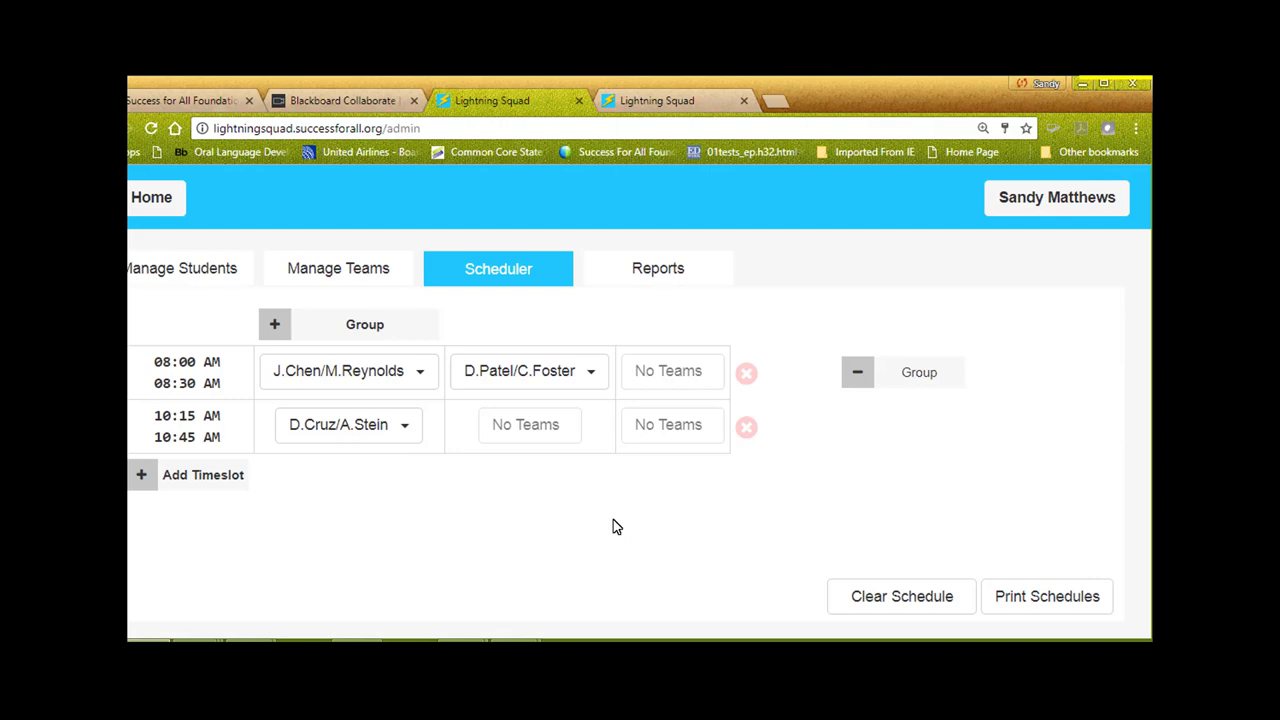
left_click(147, 478)
left_click(568, 410)
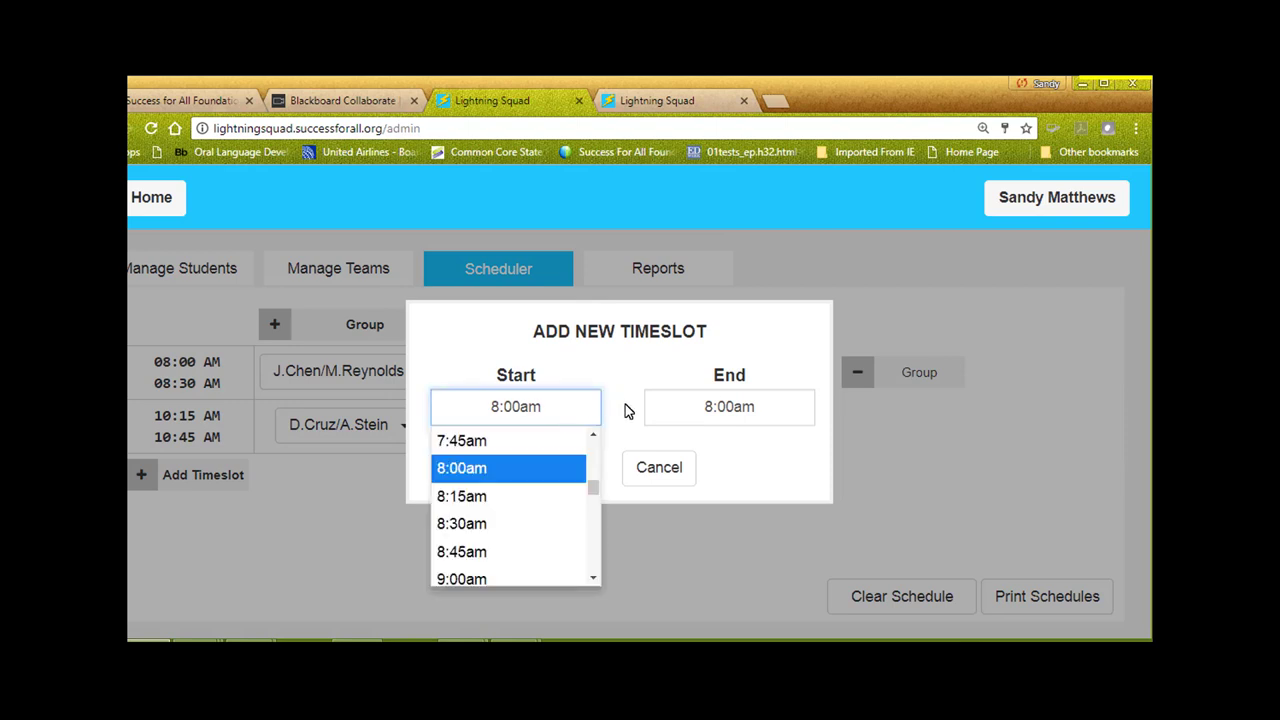
left_click(724, 420)
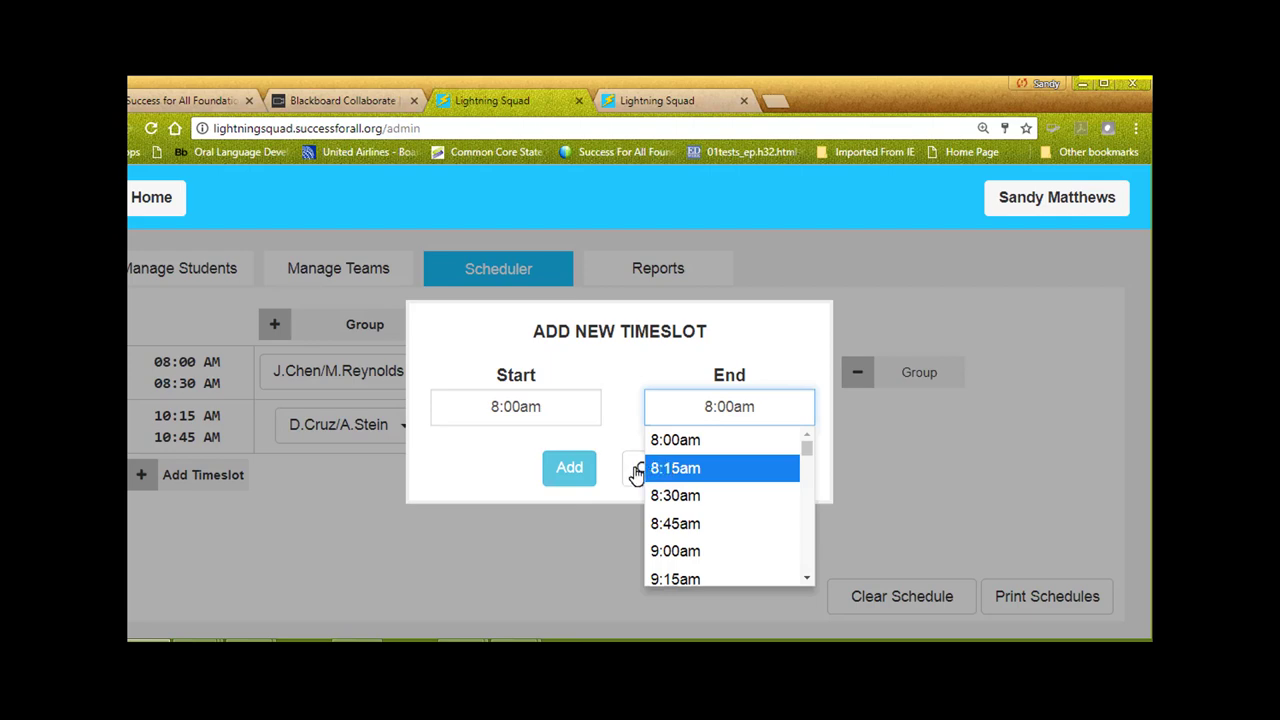
left_click(636, 474)
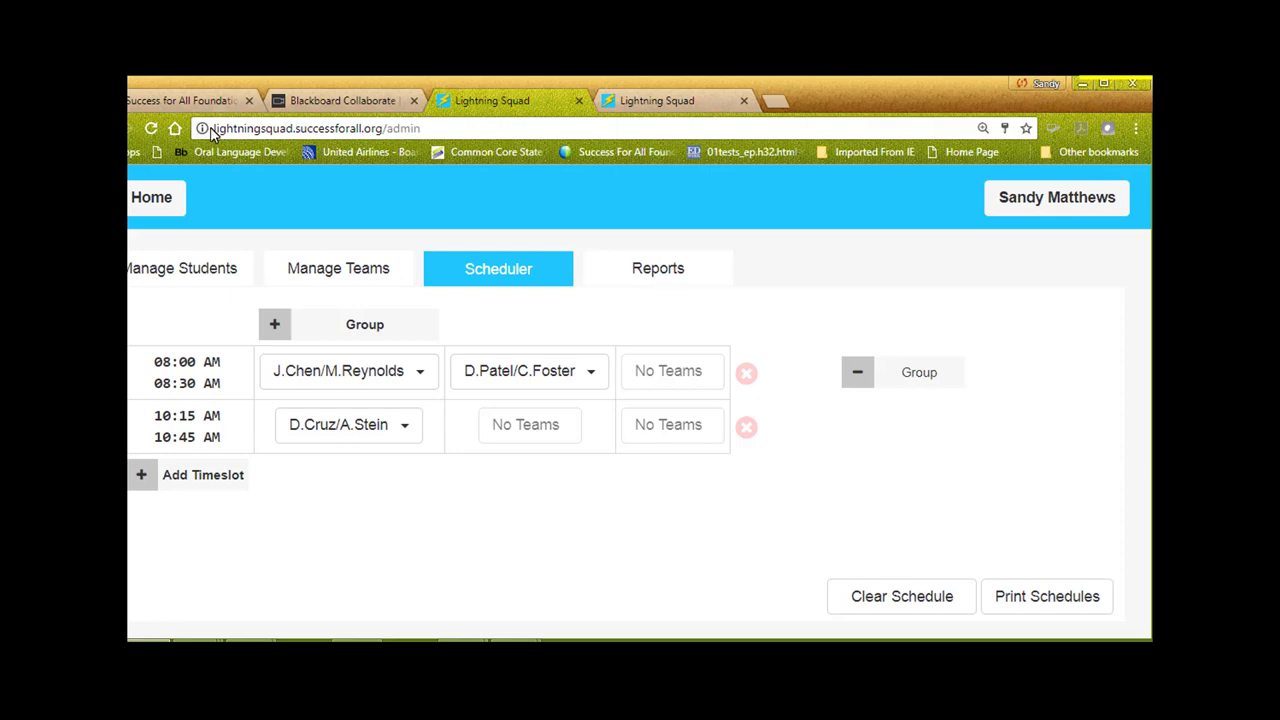
left_click(188, 88)
left_click(650, 275)
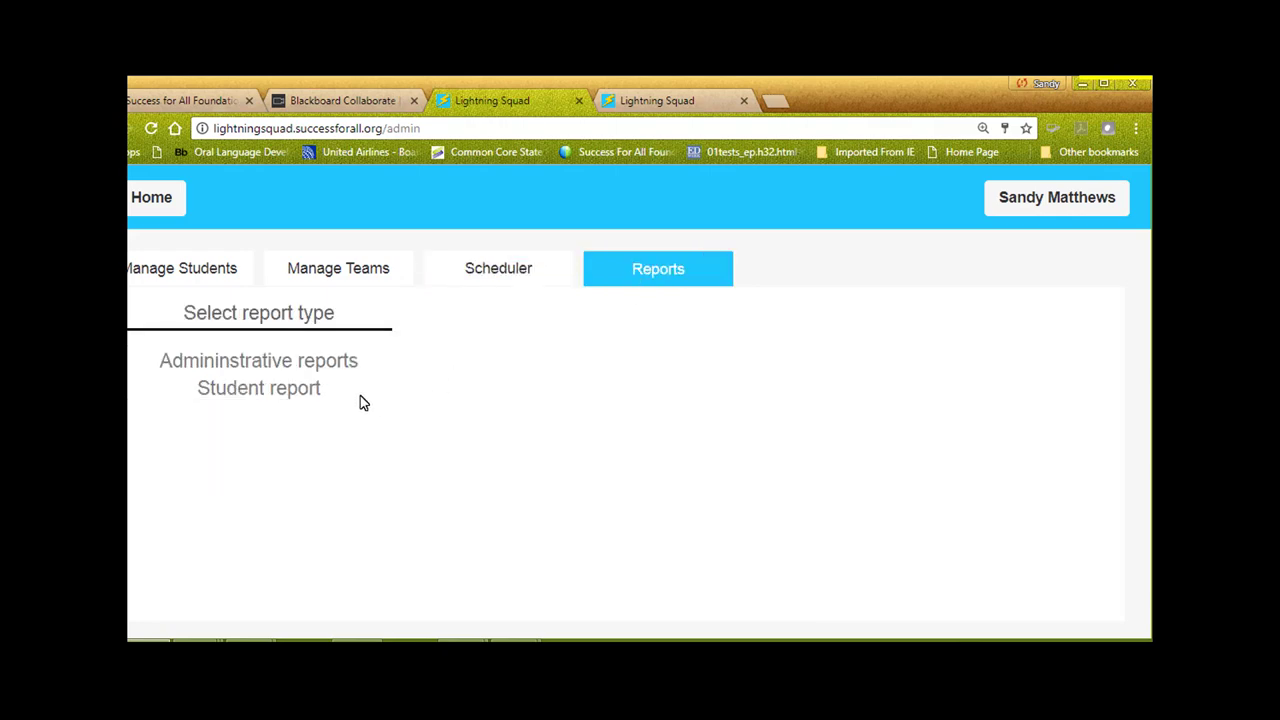
Load the administrative report choices on the Reports page
left_click(342, 363)
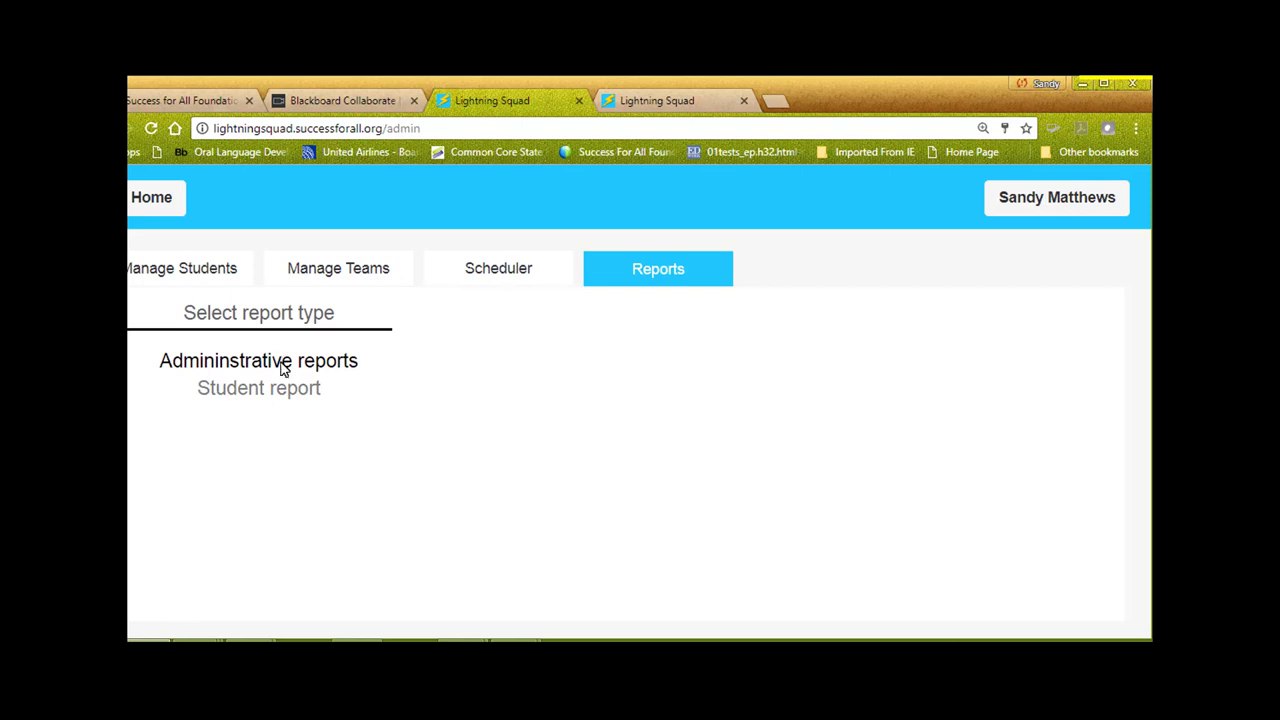
left_click(283, 362)
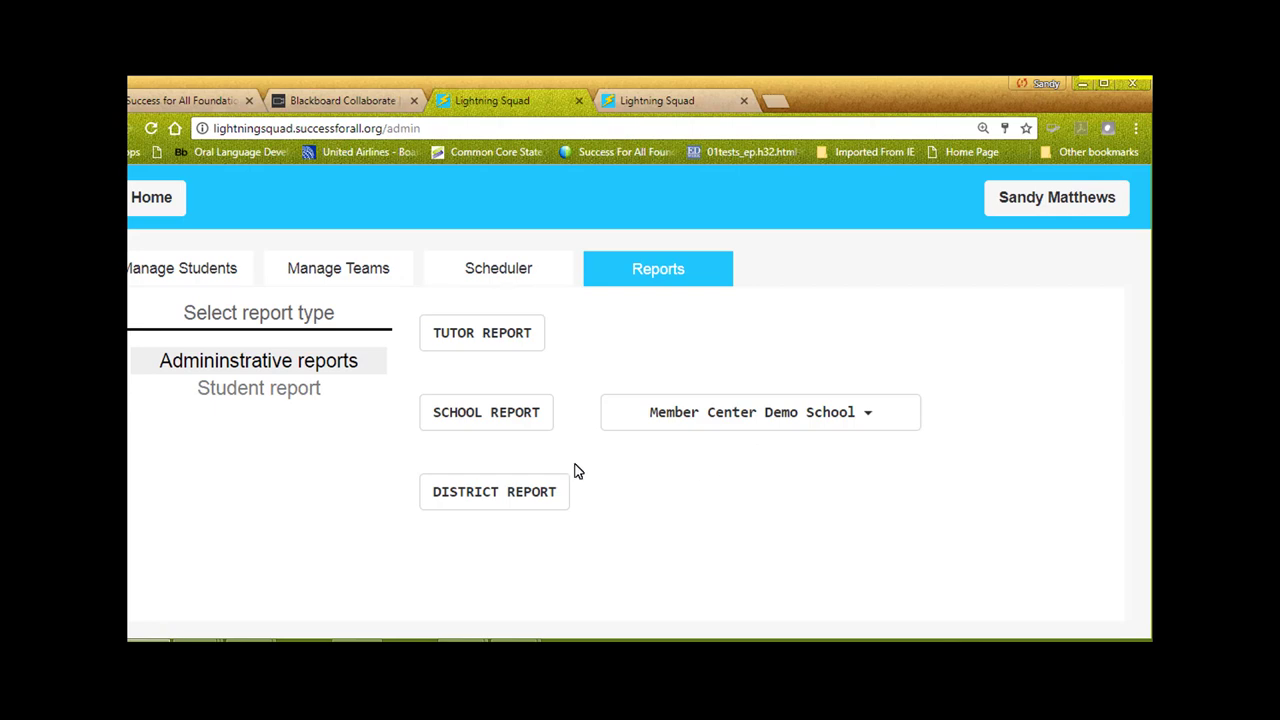
Select a student and display their sample milestone progress report
left_click(247, 392)
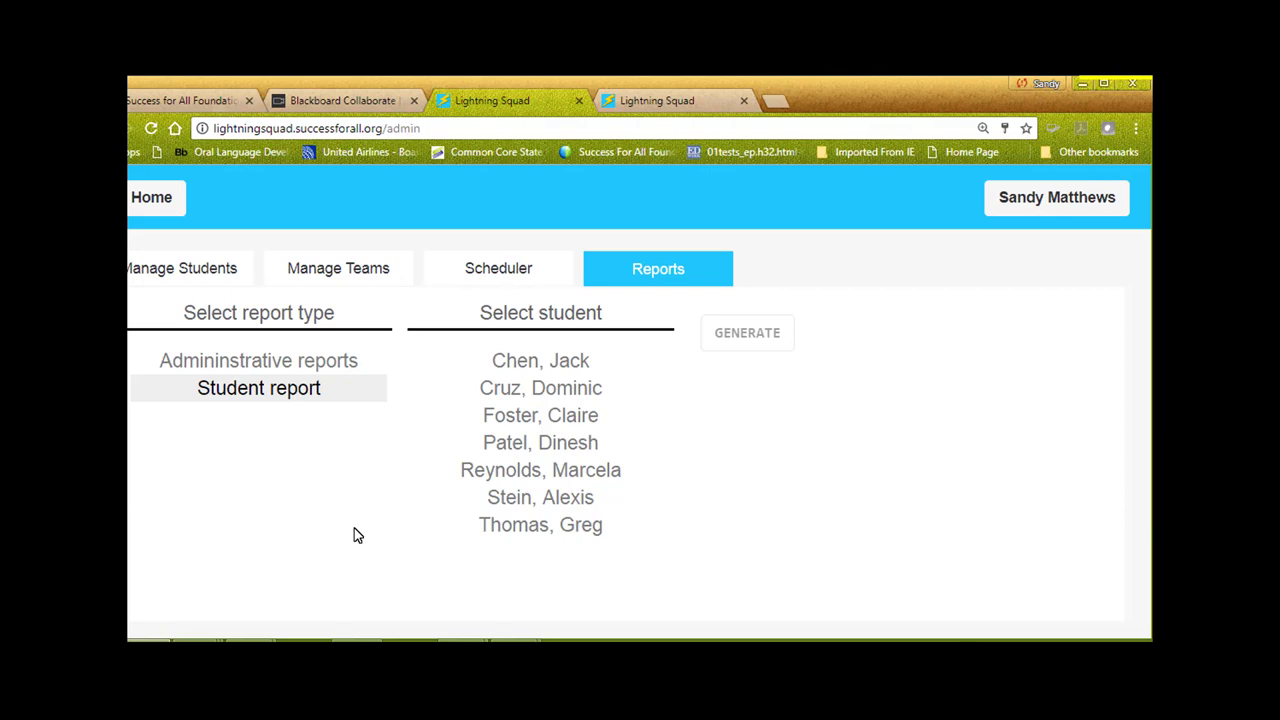
left_click(560, 390)
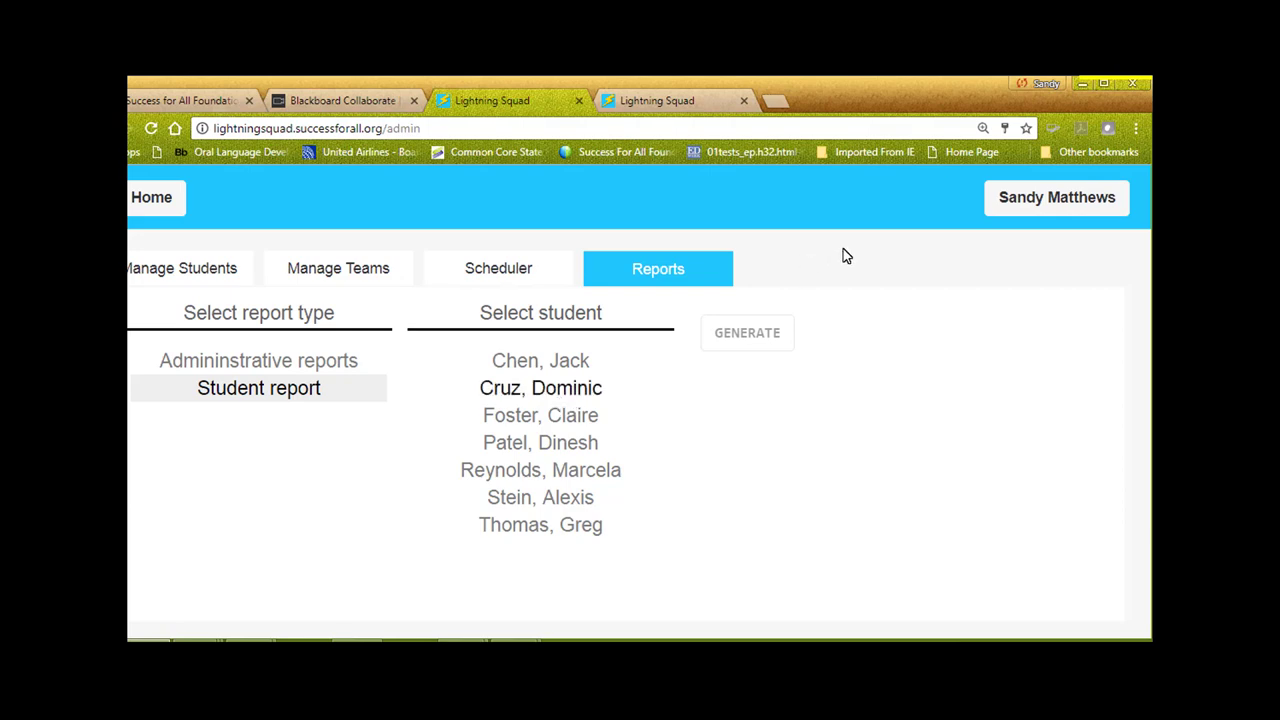
left_click(1085, 83)
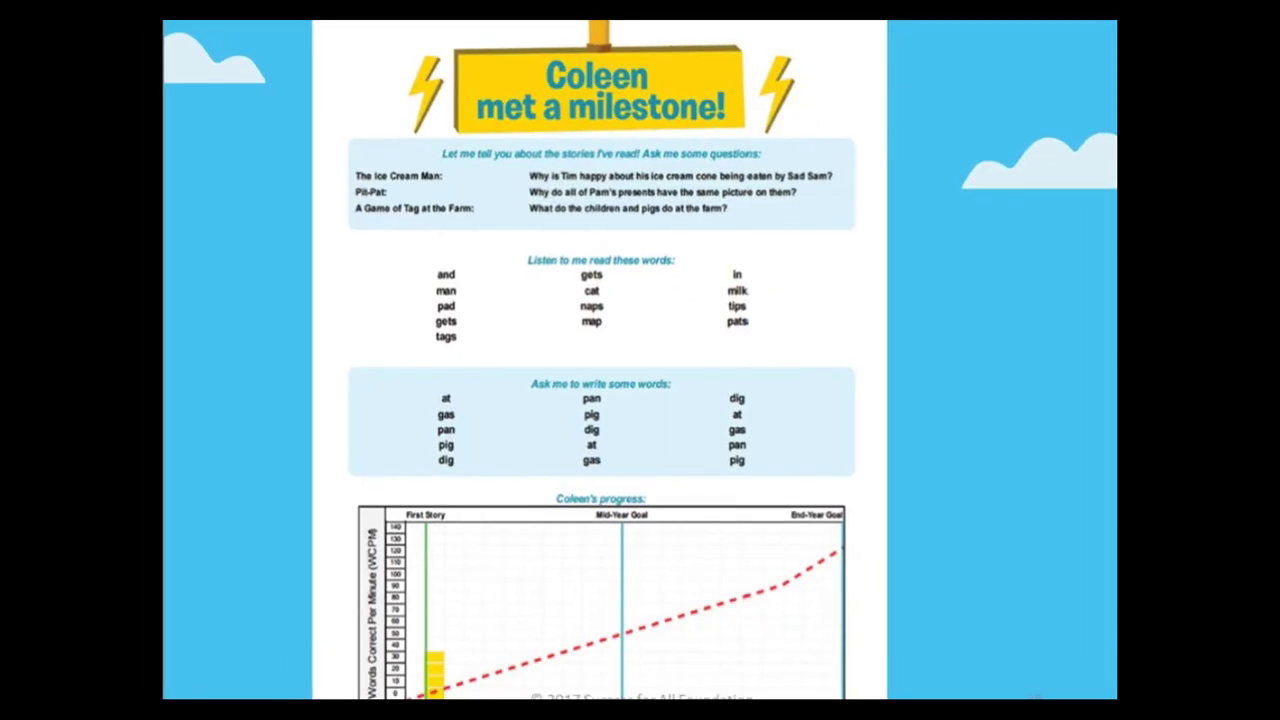